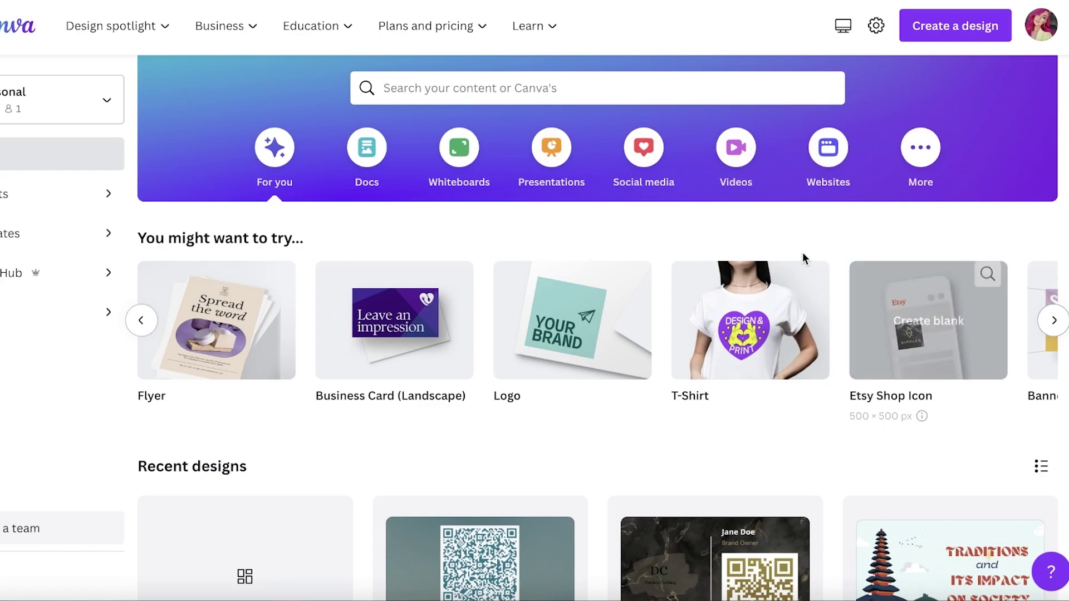
# Step: Create a blank 5.0 s Video design from the home page's Videos category
pyautogui.scroll(2, 804, 258)
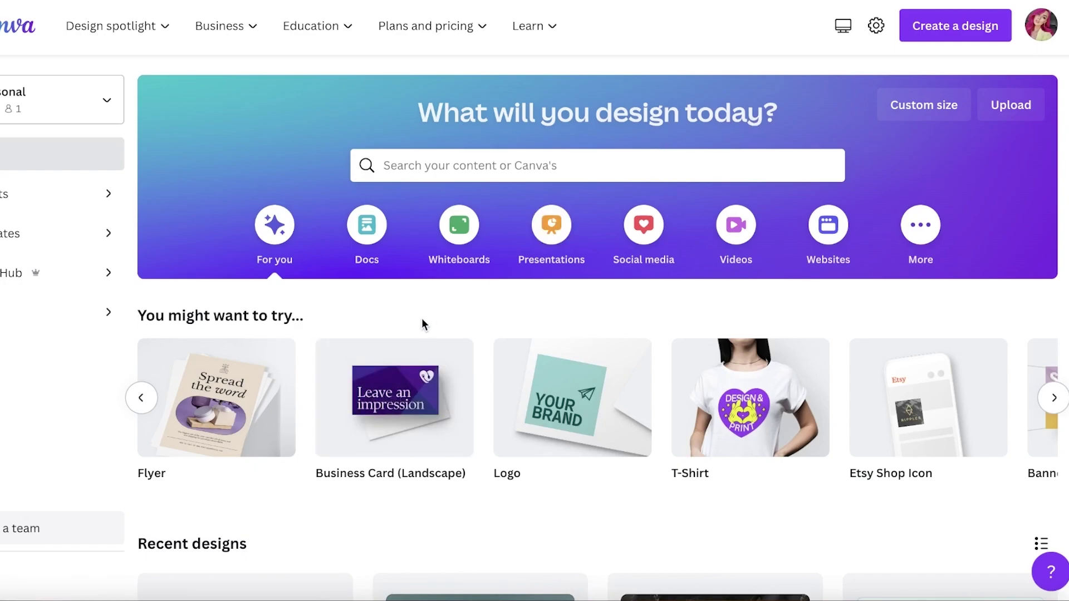
pyautogui.scroll(-1, 419, 327)
pyautogui.scroll(-1, 393, 335)
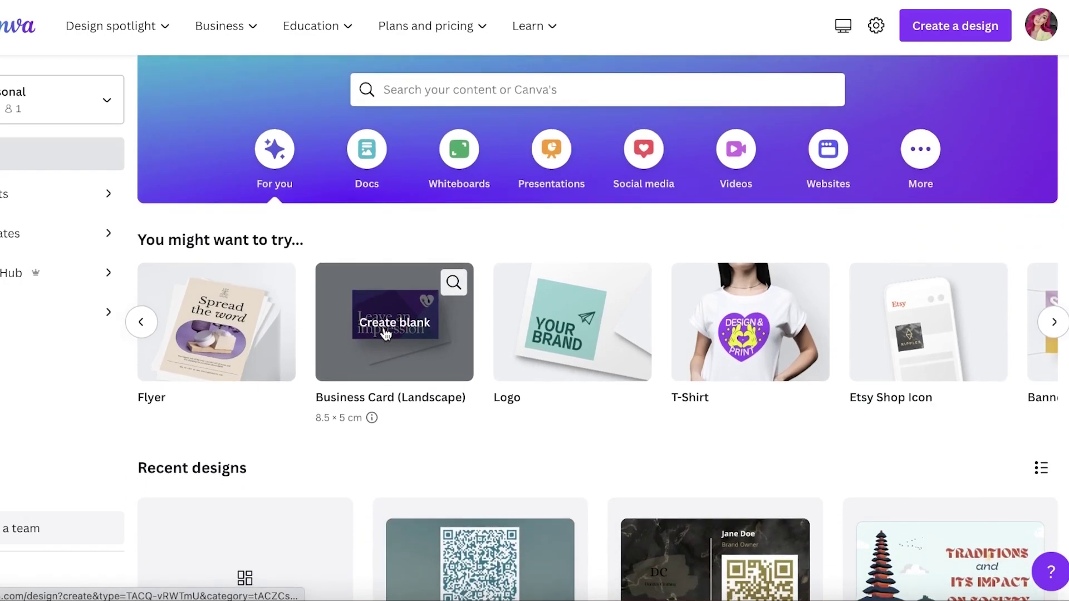
pyautogui.scroll(-5, 386, 334)
pyautogui.scroll(8, 383, 333)
pyautogui.click(142, 397)
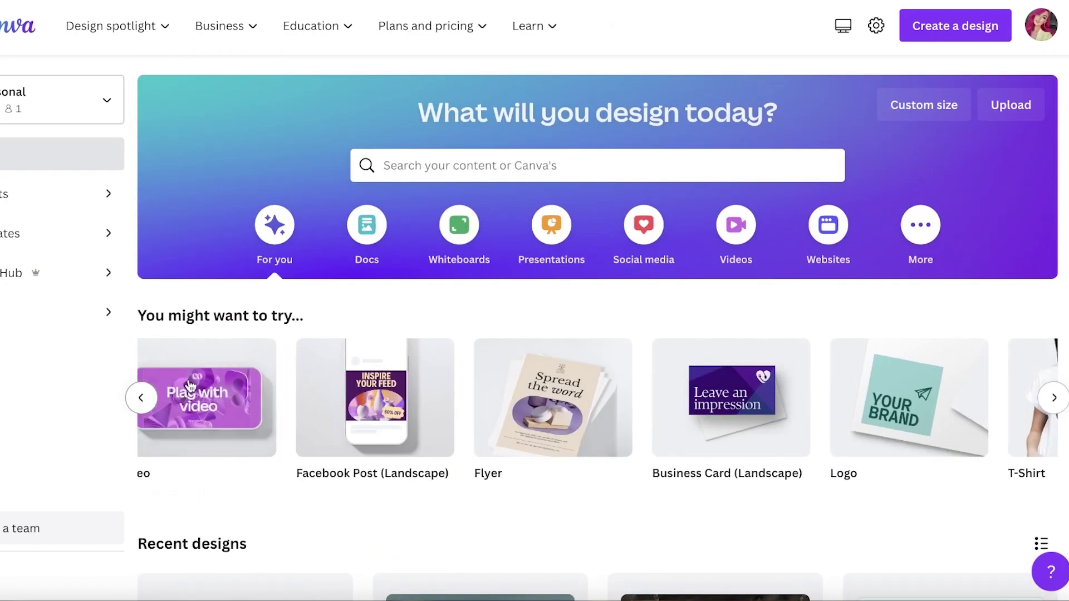
pyautogui.click(725, 226)
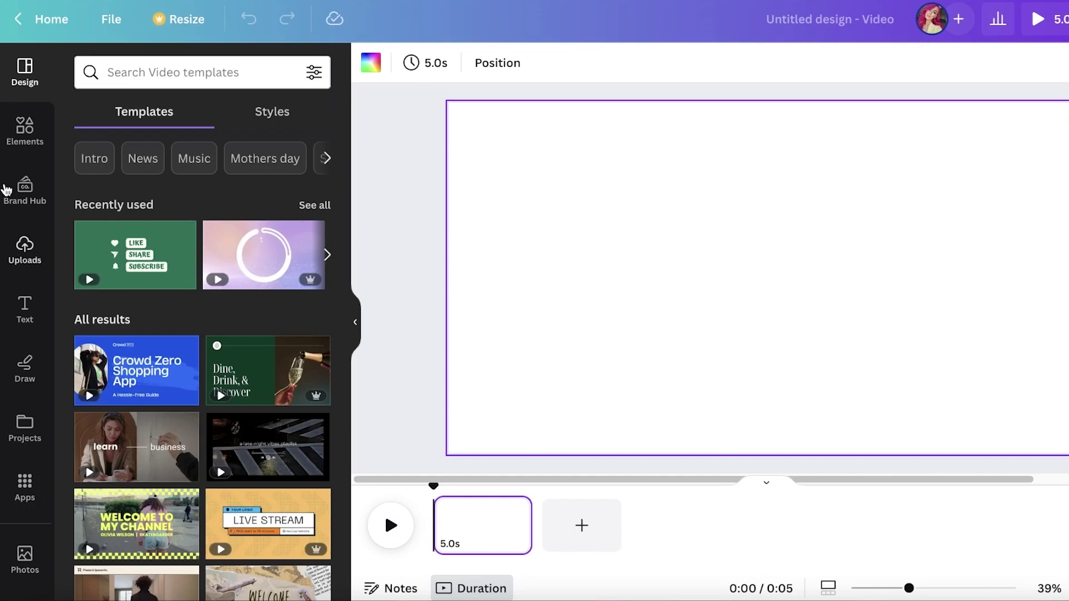
# Step: Add the 44.7 s white bear plush video from Uploads > Videos to the page
pyautogui.click(9, 262)
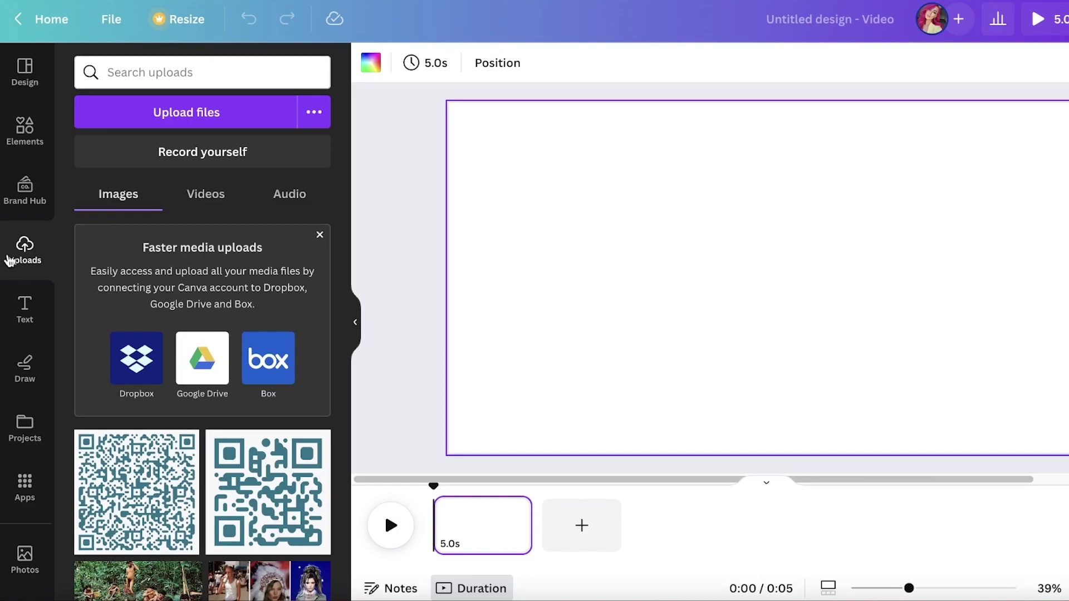
pyautogui.click(192, 195)
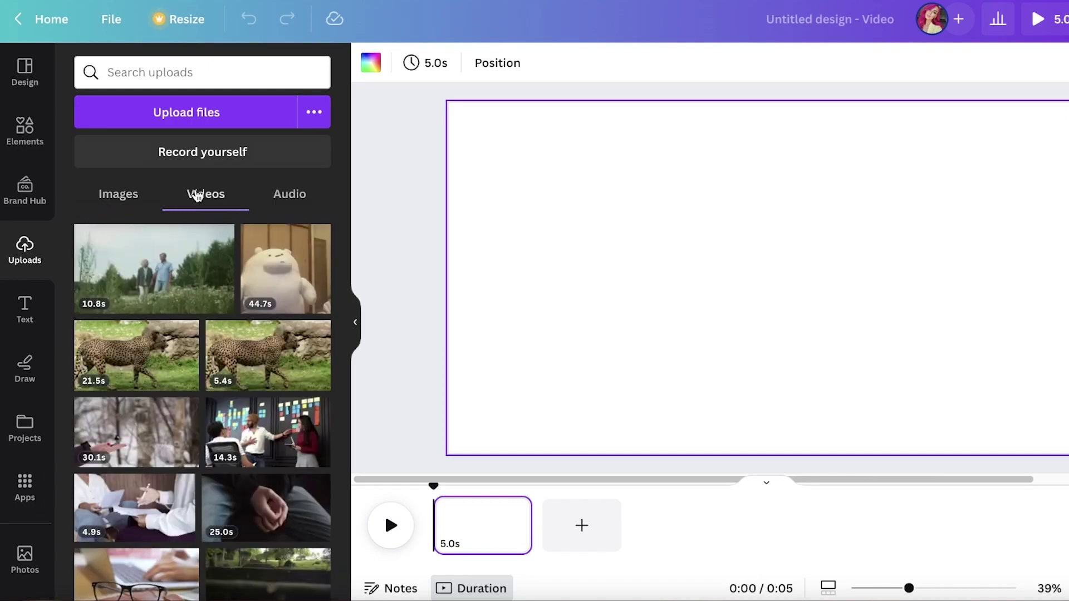
pyautogui.click(212, 118)
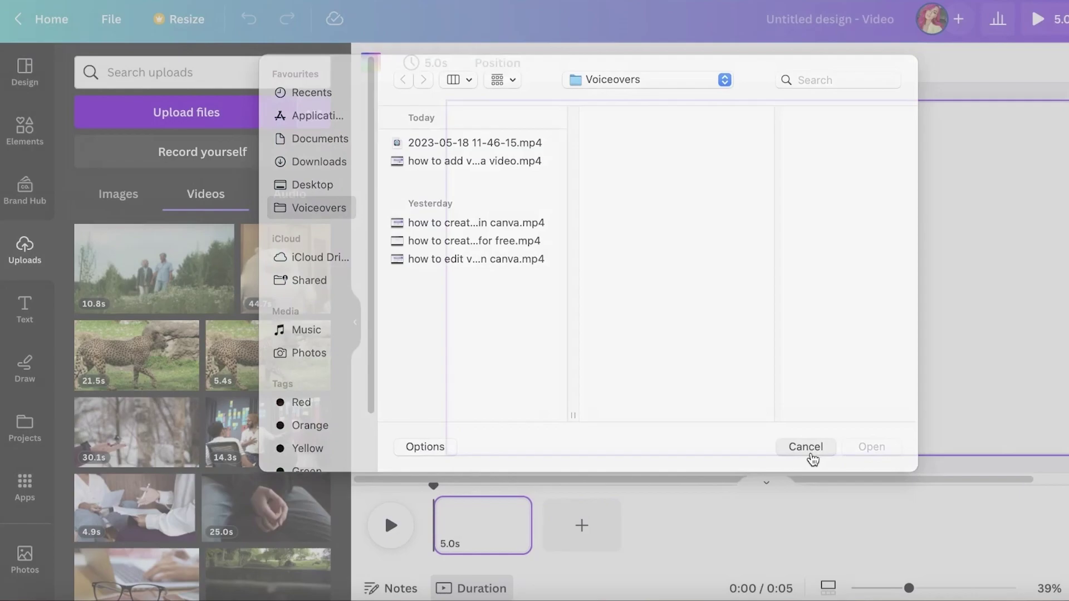
pyautogui.click(807, 448)
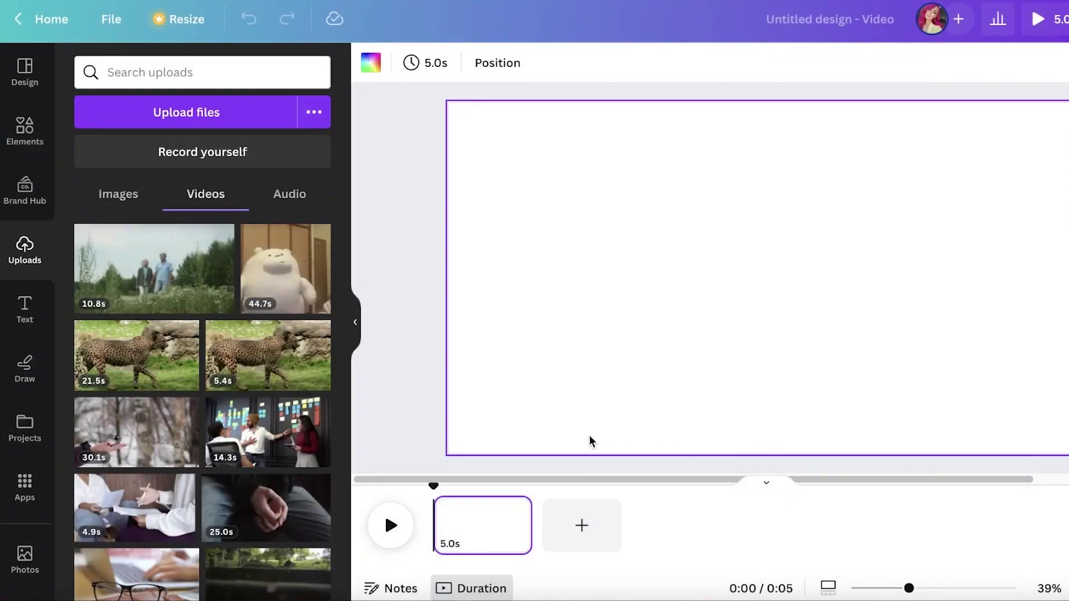
pyautogui.click(285, 267)
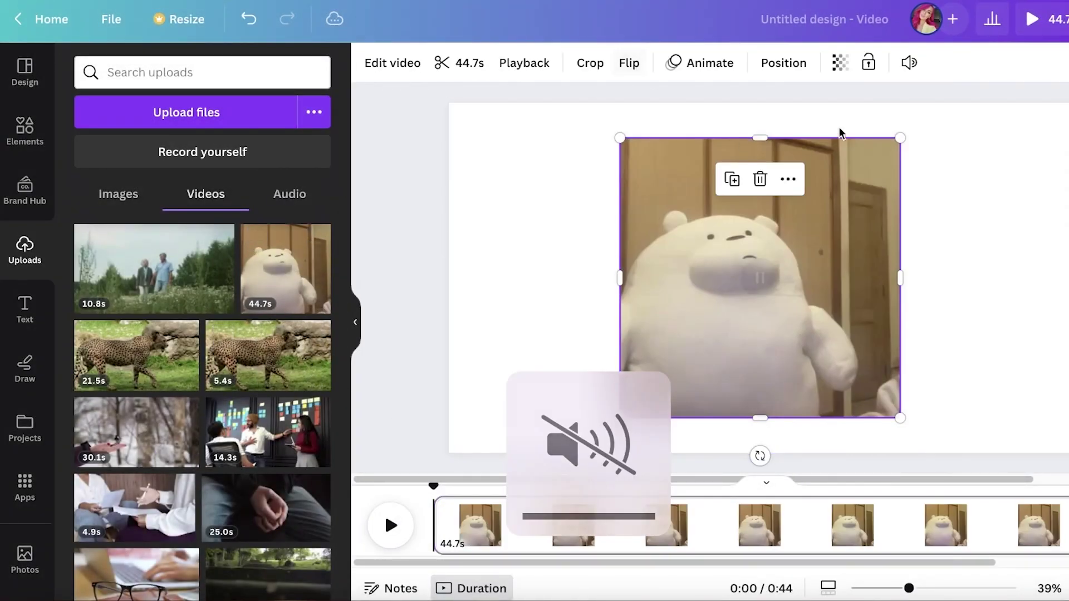
# Step: Mute the bear video and enlarge it to 1,080 × 1,080 to fill the page height
pyautogui.click(921, 60)
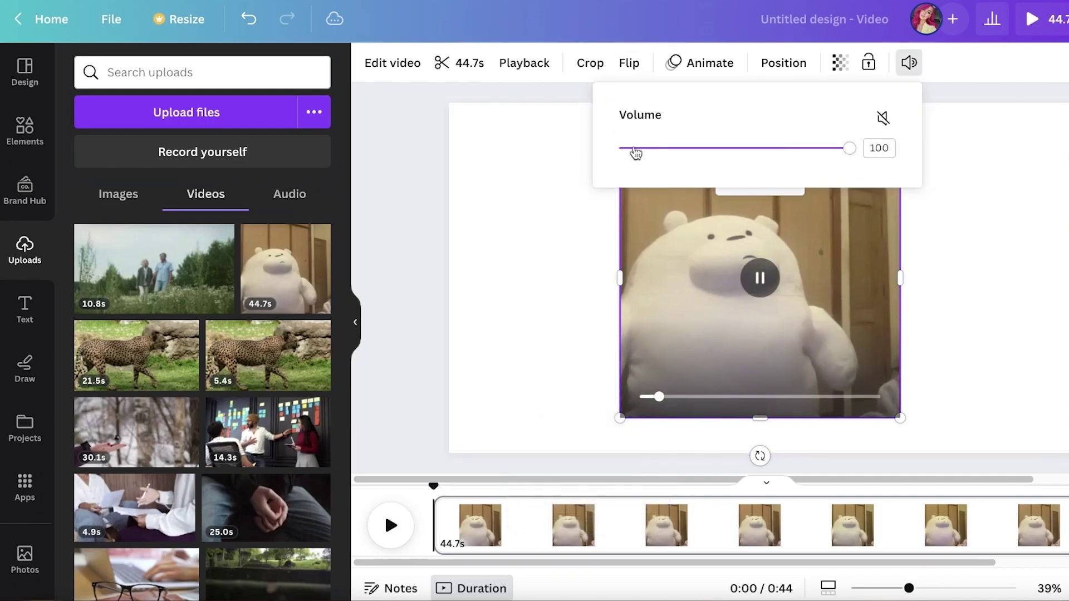
pyautogui.click(751, 262)
pyautogui.moveTo(750, 257); pyautogui.dragTo(706, 238)
pyautogui.moveTo(852, 391); pyautogui.dragTo(914, 451)
pyautogui.moveTo(731, 306); pyautogui.dragTo(752, 303)
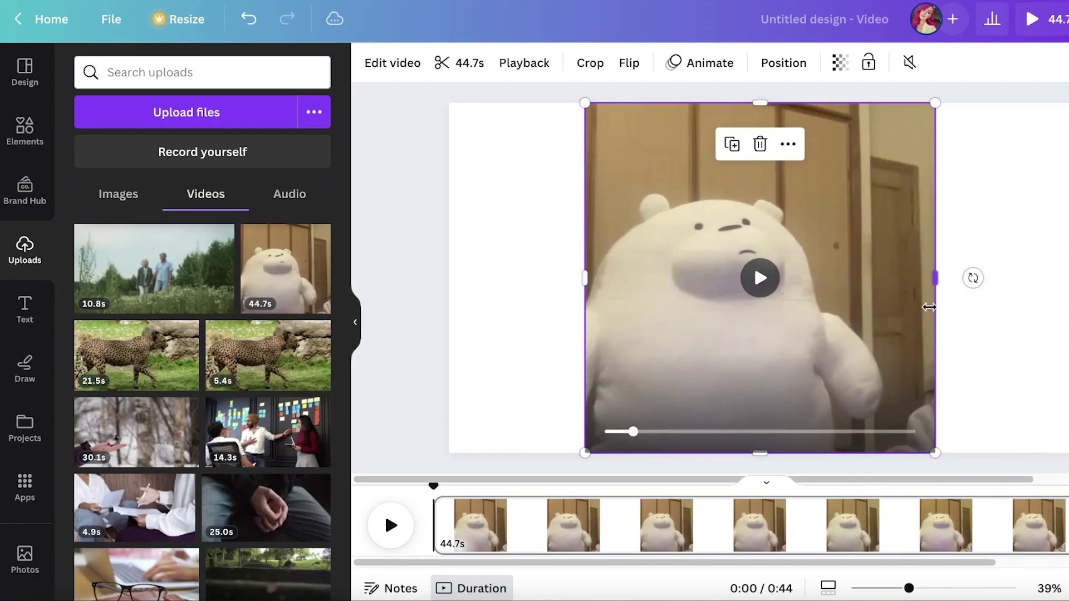
# Step: Trim the bear clip to 15.8 seconds and bring up its Edit video effects
pyautogui.moveTo(568, 564); pyautogui.dragTo(817, 564)
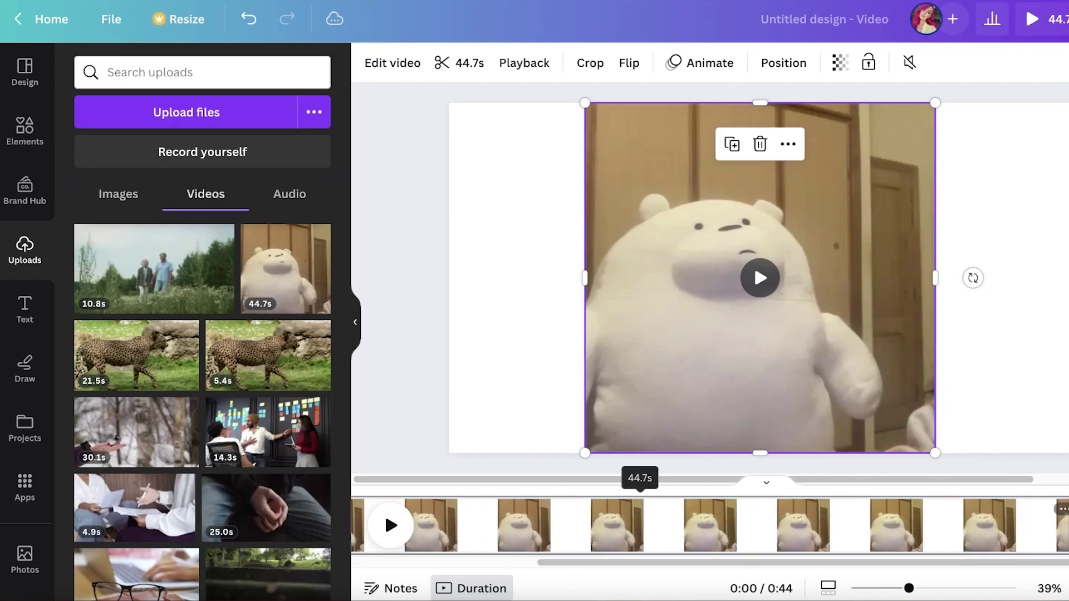
pyautogui.moveTo(635, 500); pyautogui.dragTo(506, 500)
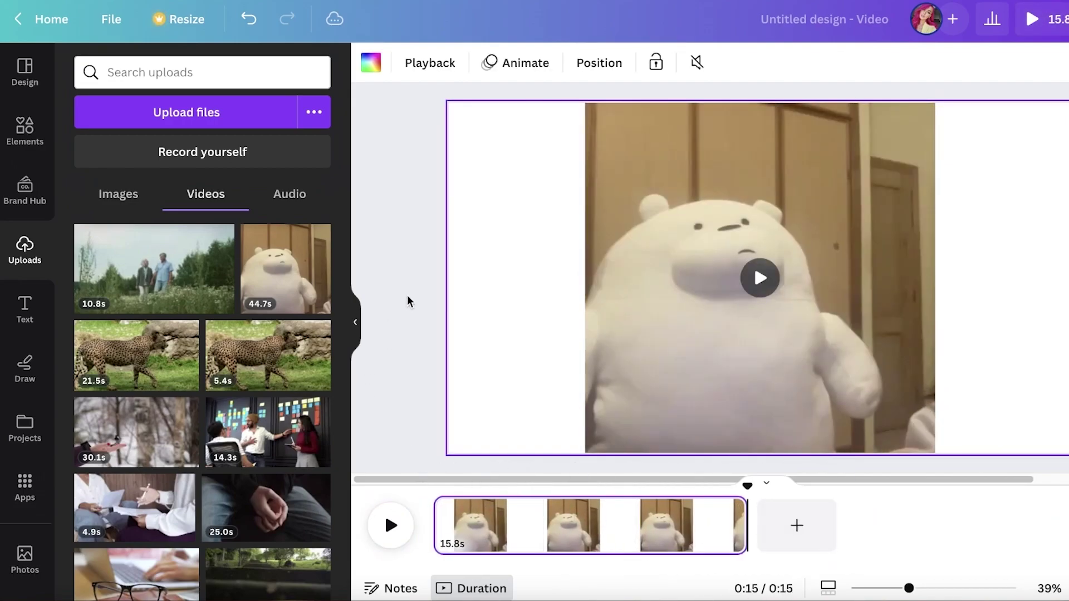
pyautogui.click(661, 225)
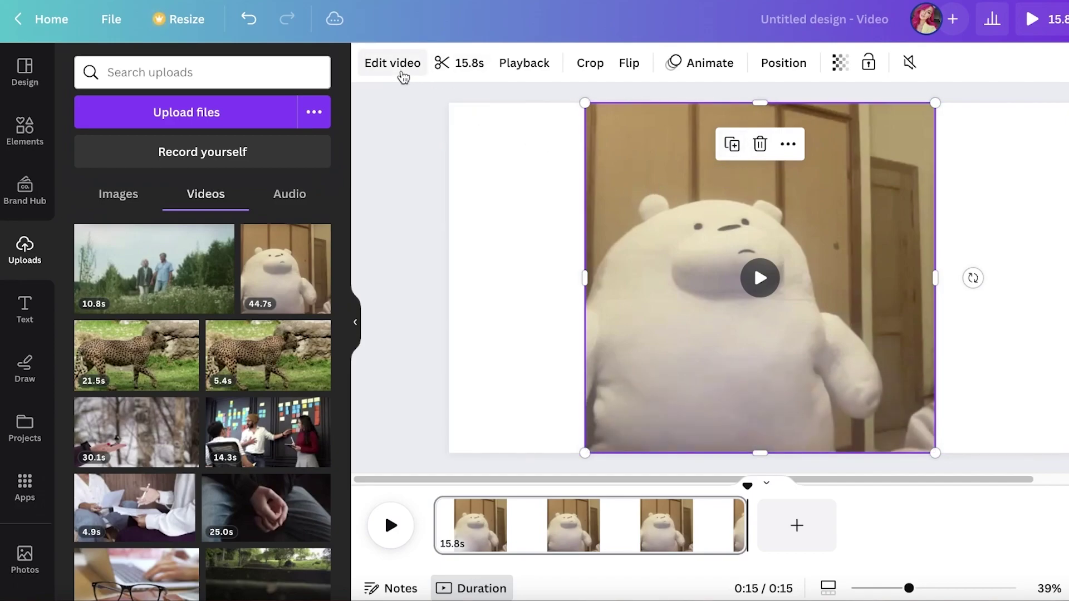
pyautogui.click(403, 77)
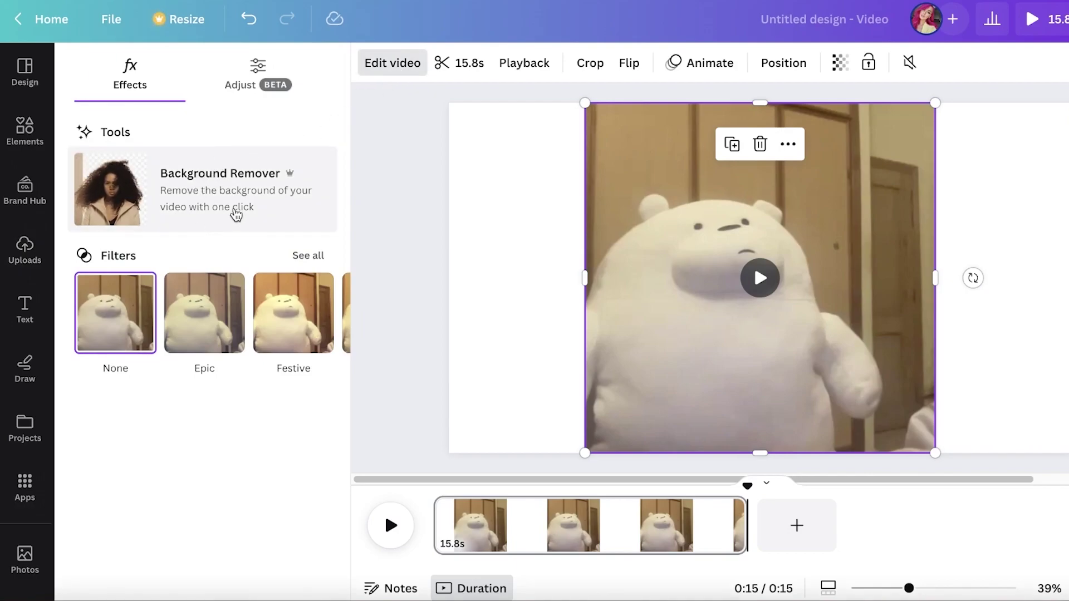
# Step: Apply Background Remover to the bear video and preview the cut-out playback
pyautogui.click(236, 215)
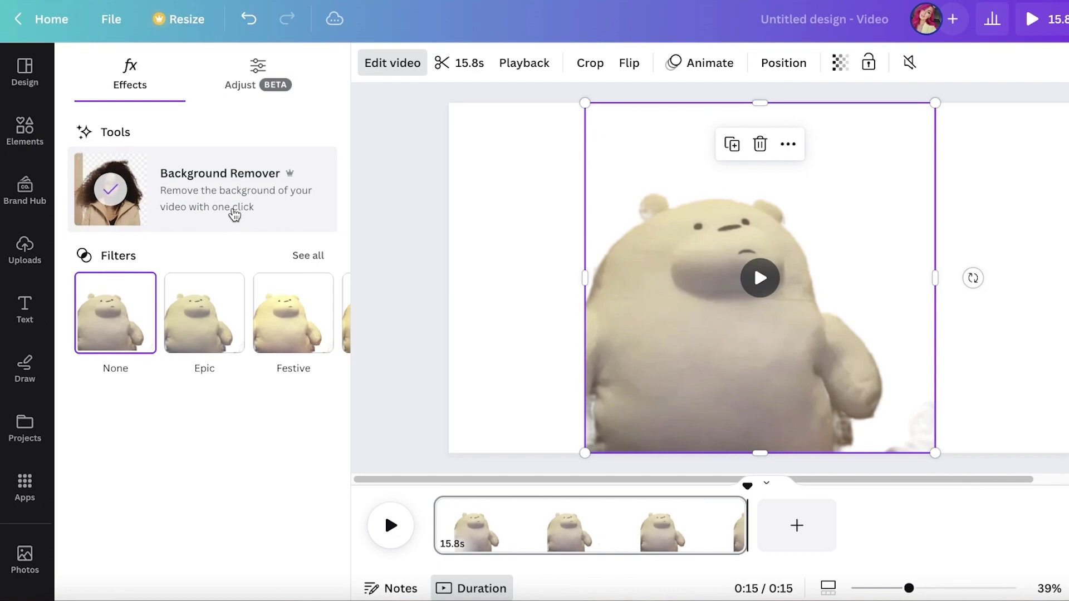
pyautogui.click(775, 285)
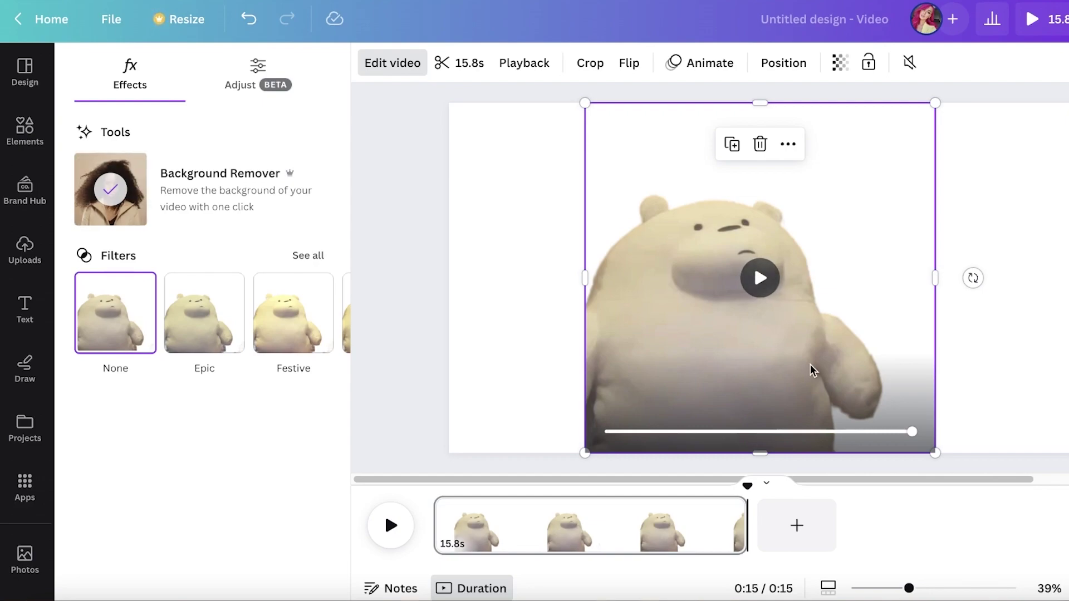
pyautogui.click(1020, 316)
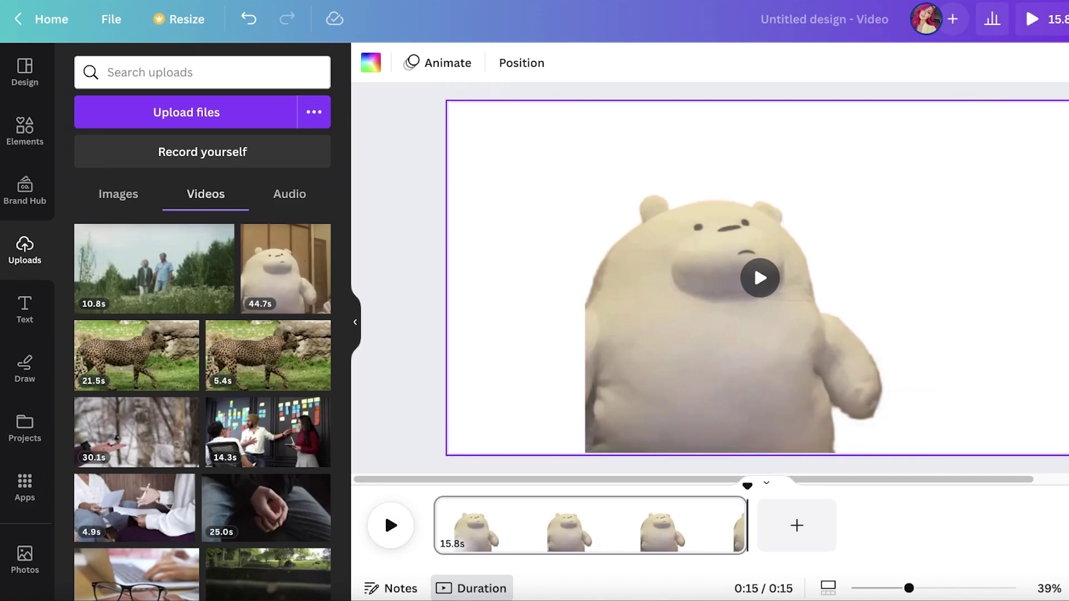
# Step: Shift the cut-out bear toward the page's left edge and replay it
pyautogui.moveTo(753, 262); pyautogui.dragTo(582, 257)
pyautogui.moveTo(534, 299); pyautogui.dragTo(561, 291)
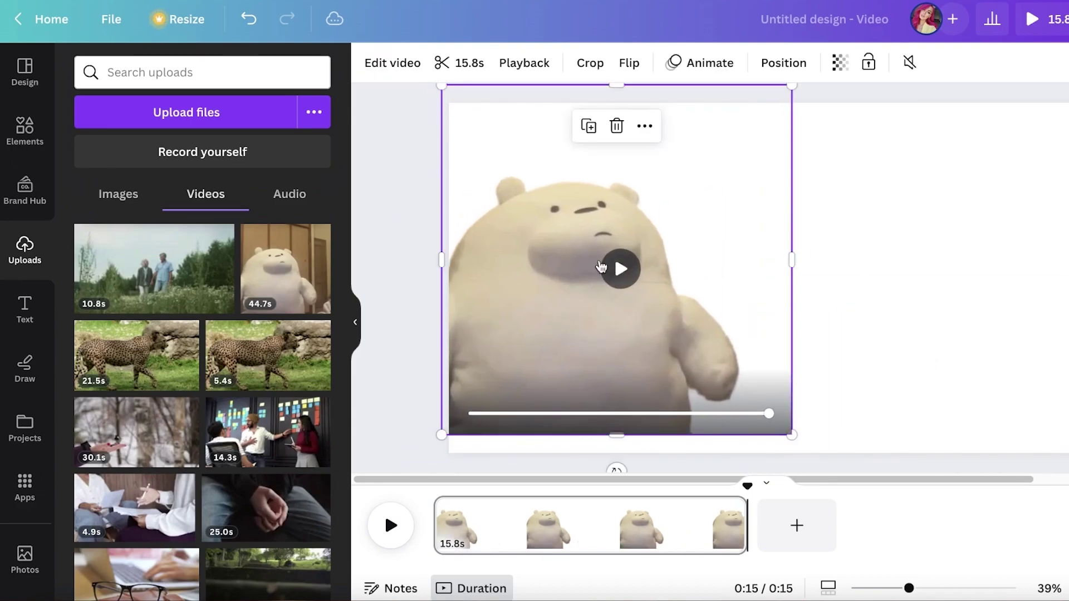
pyautogui.click(617, 270)
pyautogui.click(612, 271)
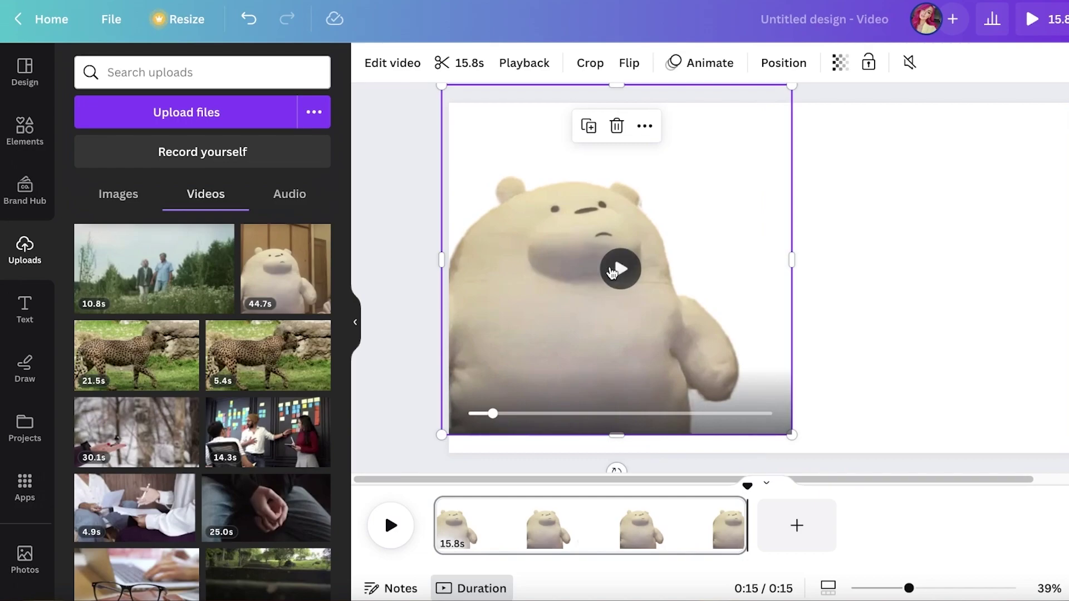
# Step: Delete the bear video and search the Elements library for 'dance'
pyautogui.press('Delete')
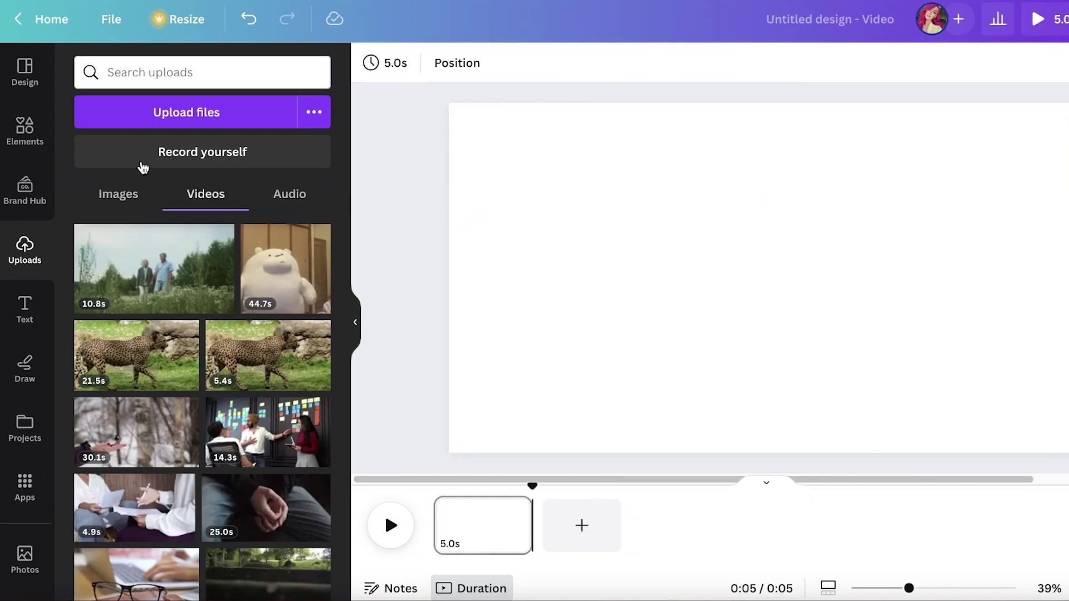
pyautogui.click(36, 142)
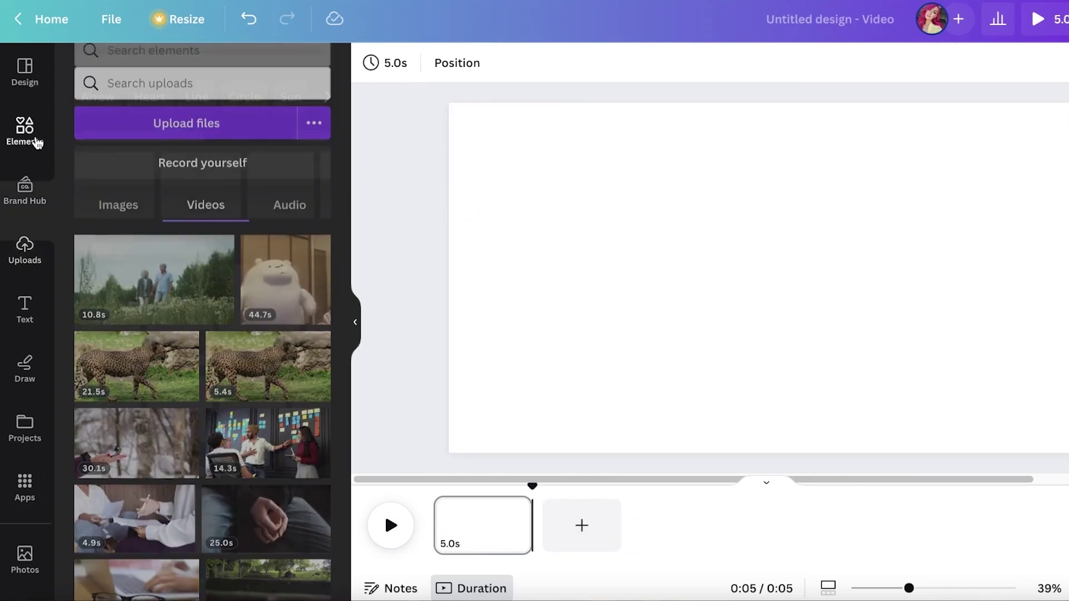
pyautogui.click(207, 72)
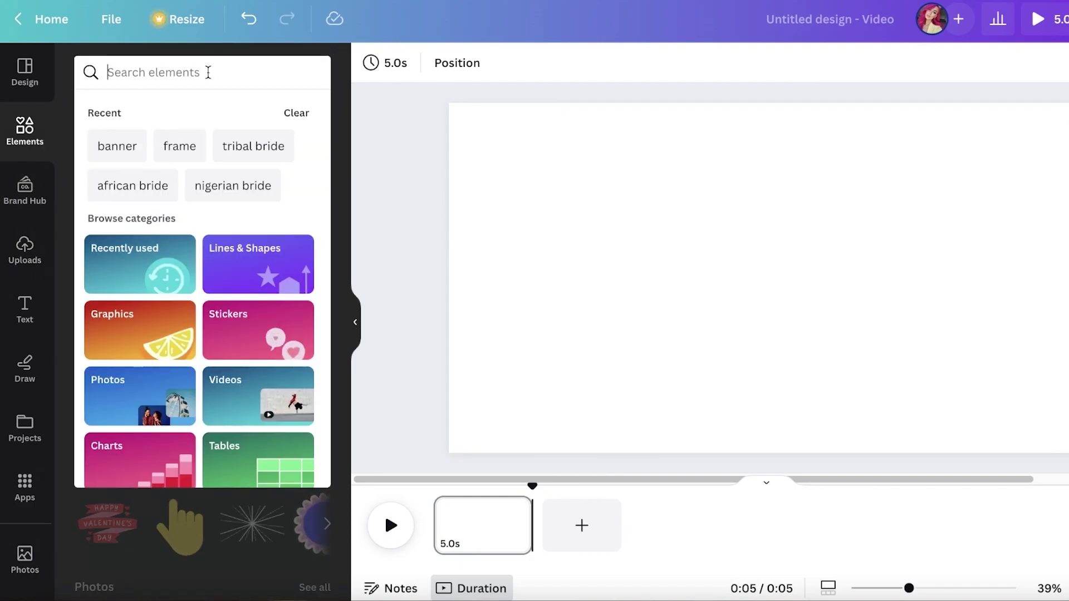
pyautogui.write('dance')
pyautogui.press('Return')
# Step: Browse all dance video results, trying out a dancing chicken clip and then deleting it
pyautogui.click(315, 423)
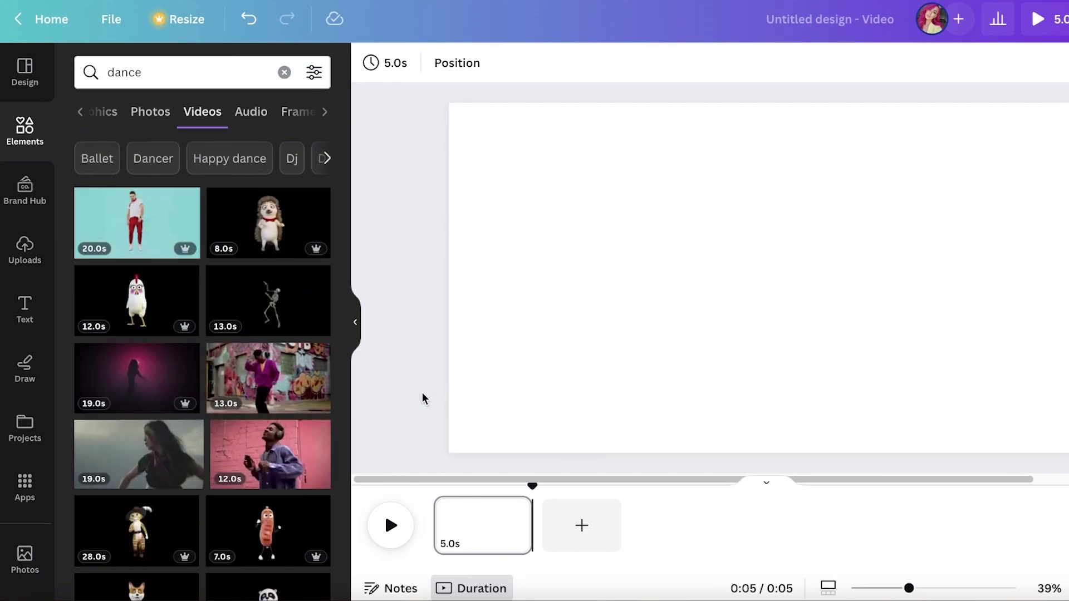
pyautogui.scroll(-3, 261, 458)
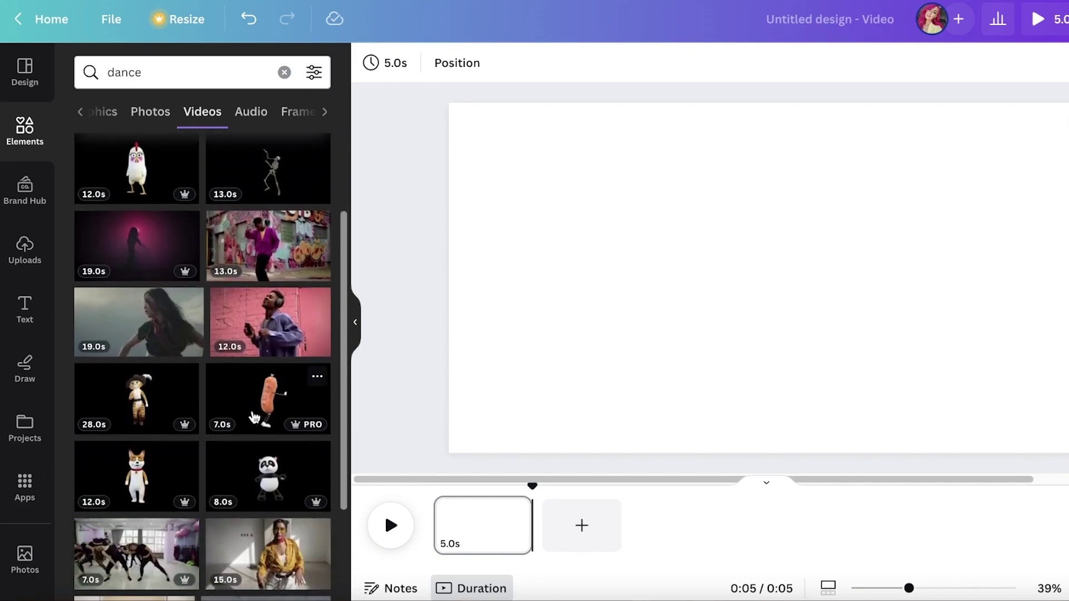
pyautogui.scroll(-3, 253, 418)
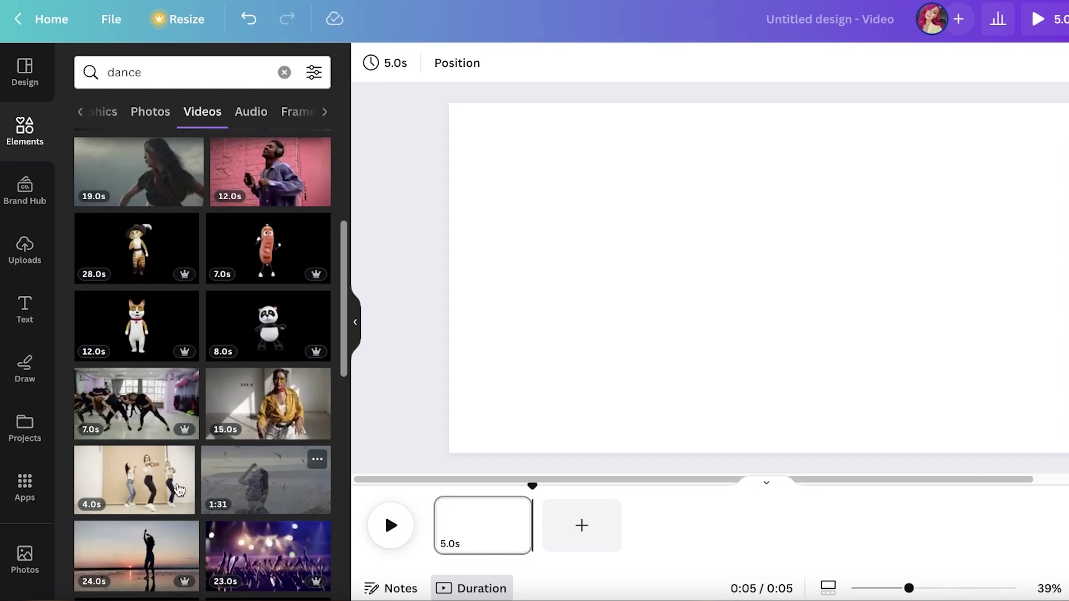
pyautogui.scroll(1, 255, 437)
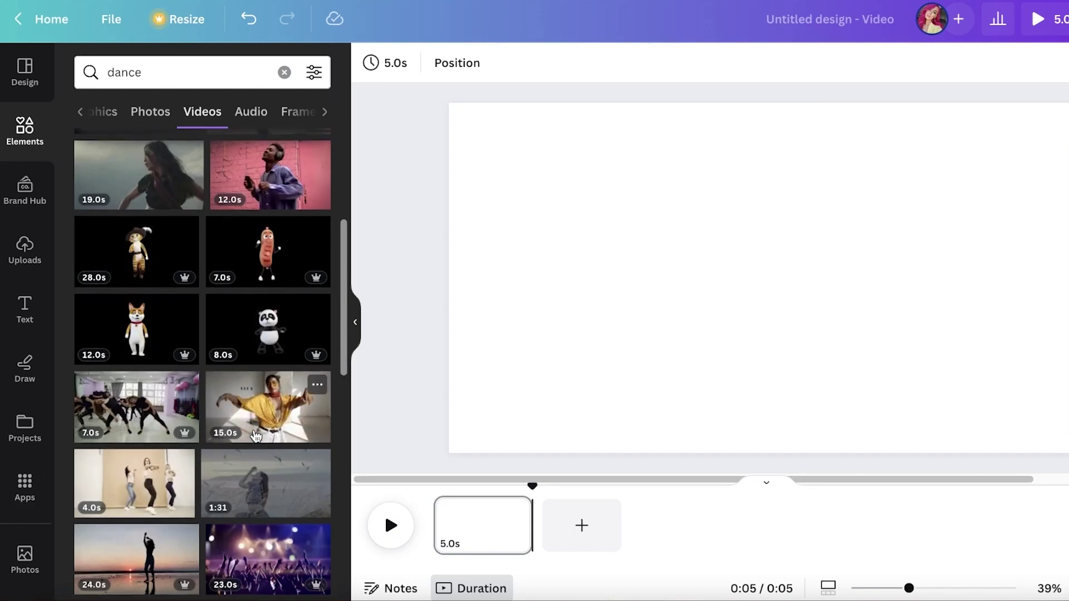
pyautogui.scroll(5, 254, 437)
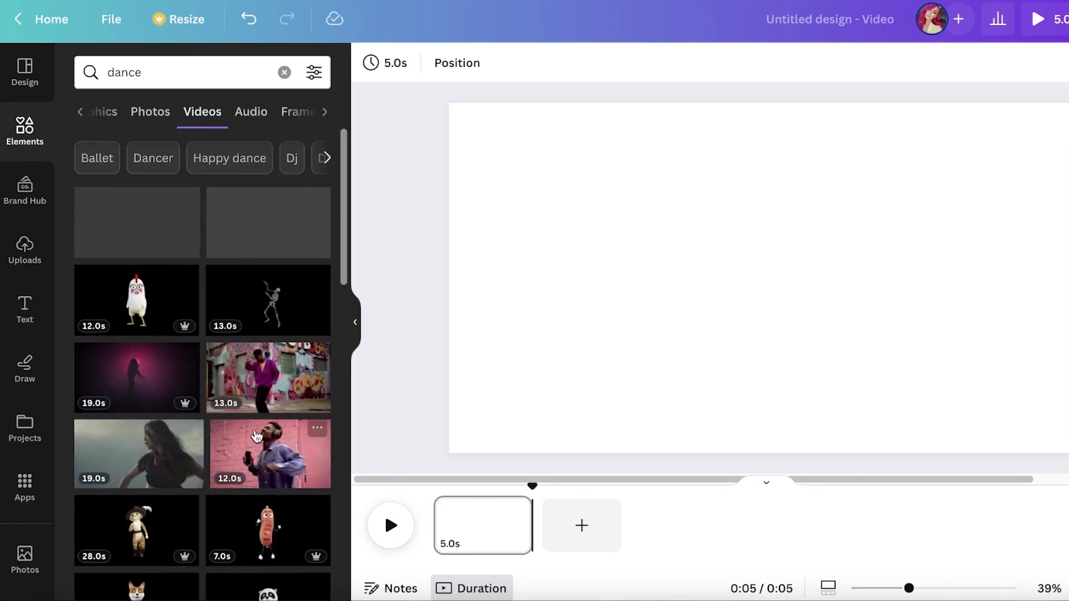
pyautogui.click(116, 309)
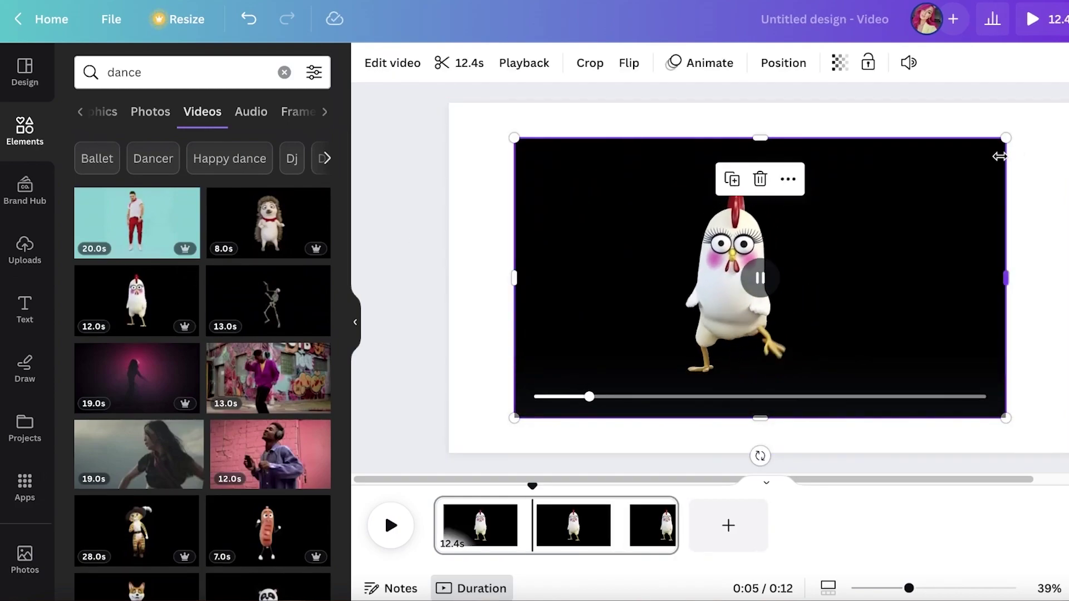
pyautogui.press('Delete')
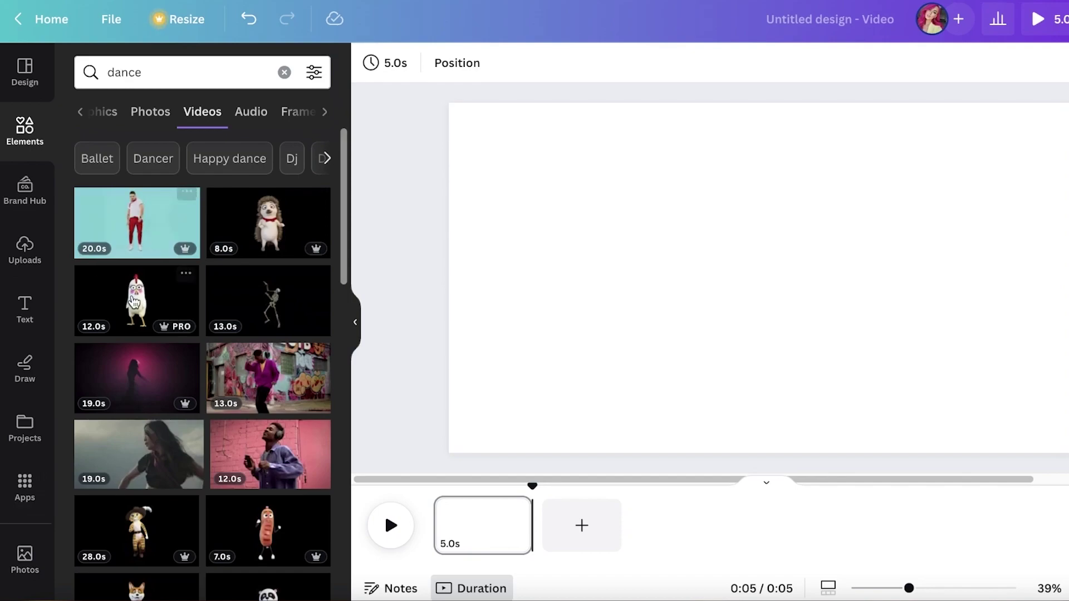
# Step: Try the Ballet search, then re-search 'dance' and show the Videos results tab
pyautogui.click(105, 166)
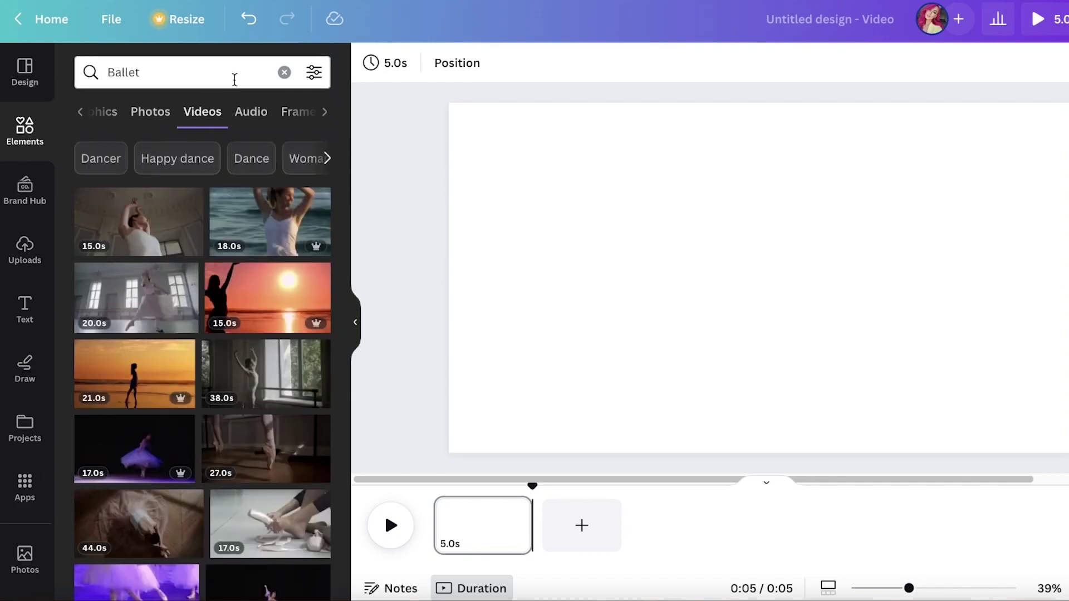
pyautogui.click(284, 72)
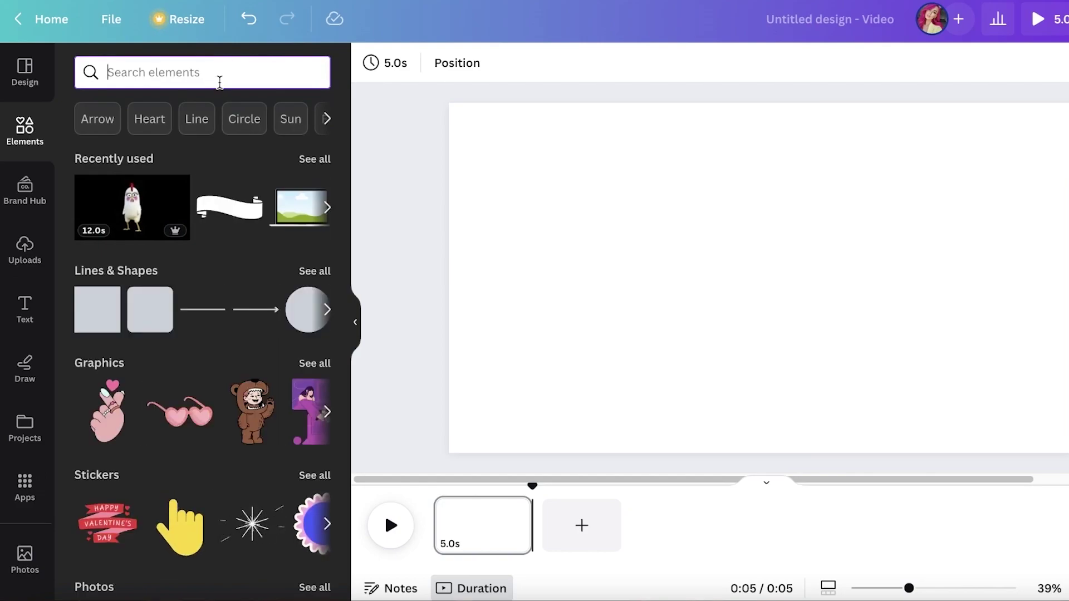
pyautogui.write('d')
pyautogui.click(179, 143)
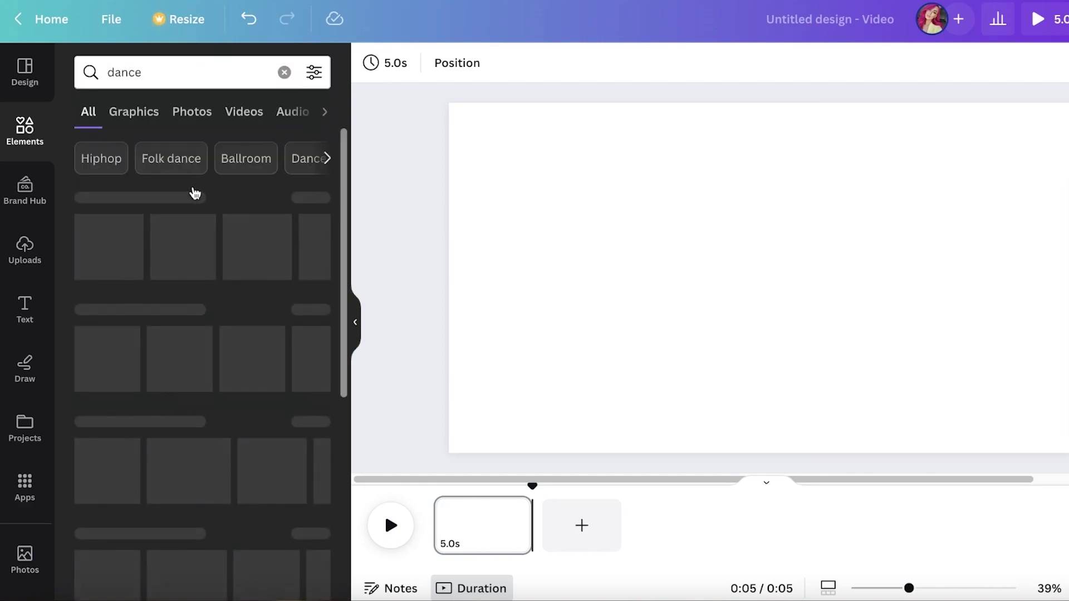
pyautogui.click(304, 311)
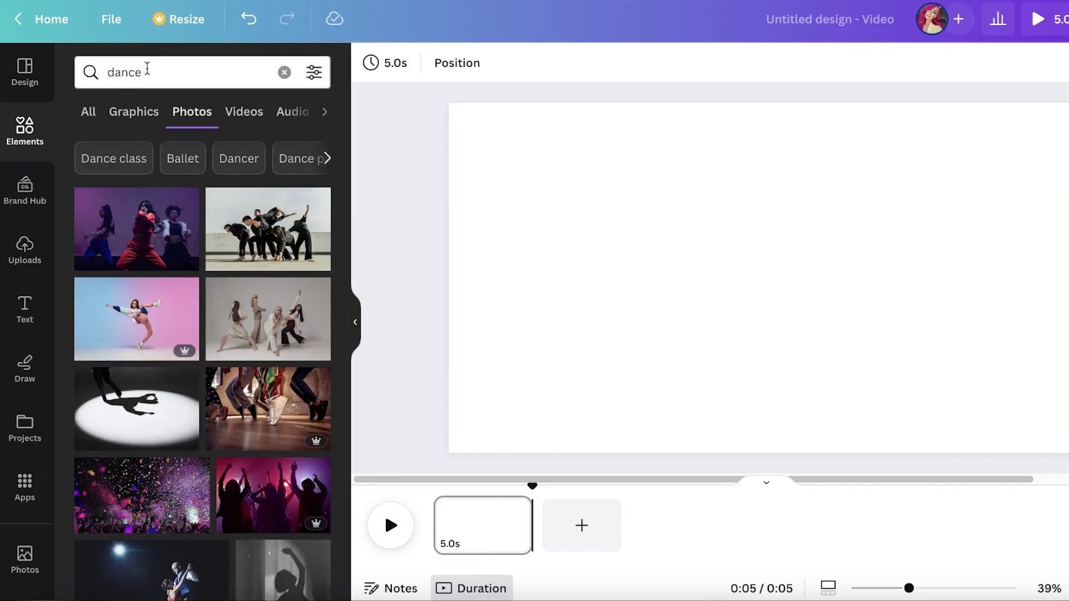
pyautogui.click(234, 111)
pyautogui.scroll(-5, 234, 278)
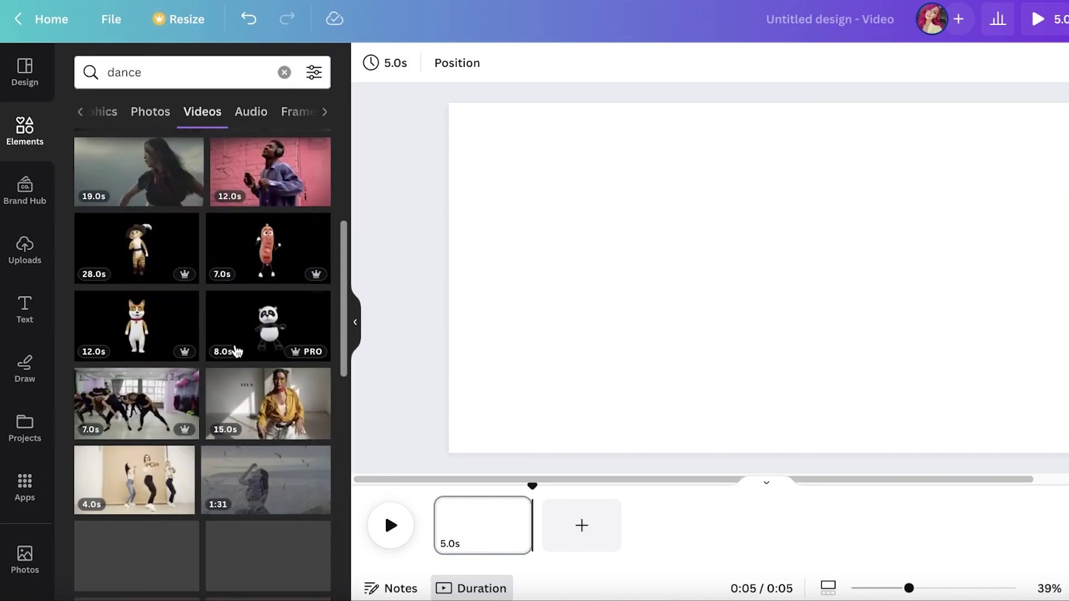
pyautogui.click(264, 403)
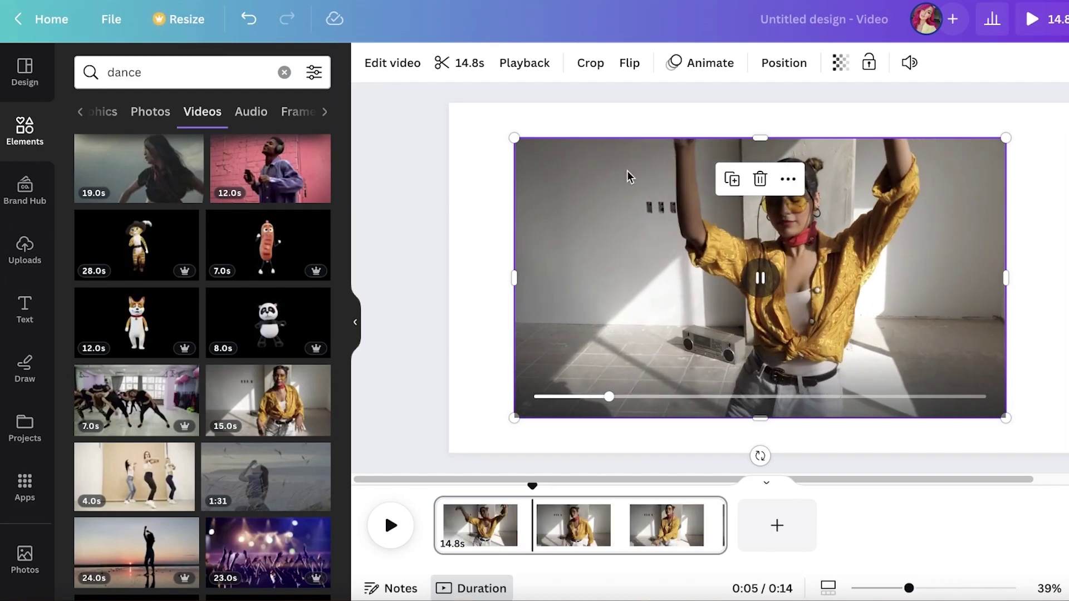
pyautogui.moveTo(683, 303); pyautogui.dragTo(625, 268)
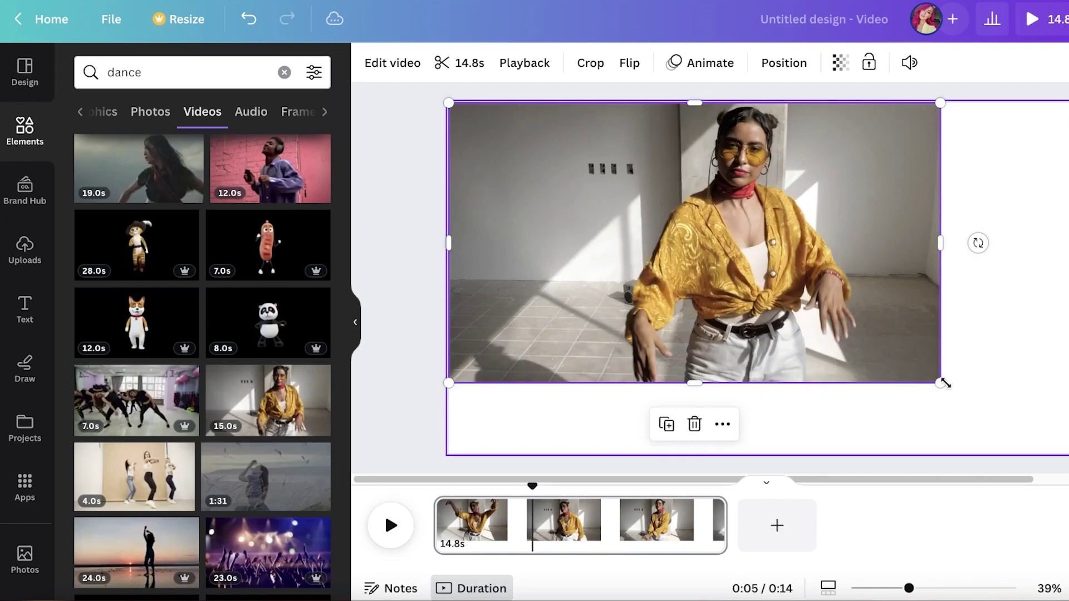
pyautogui.moveTo(939, 383); pyautogui.dragTo(1050, 479)
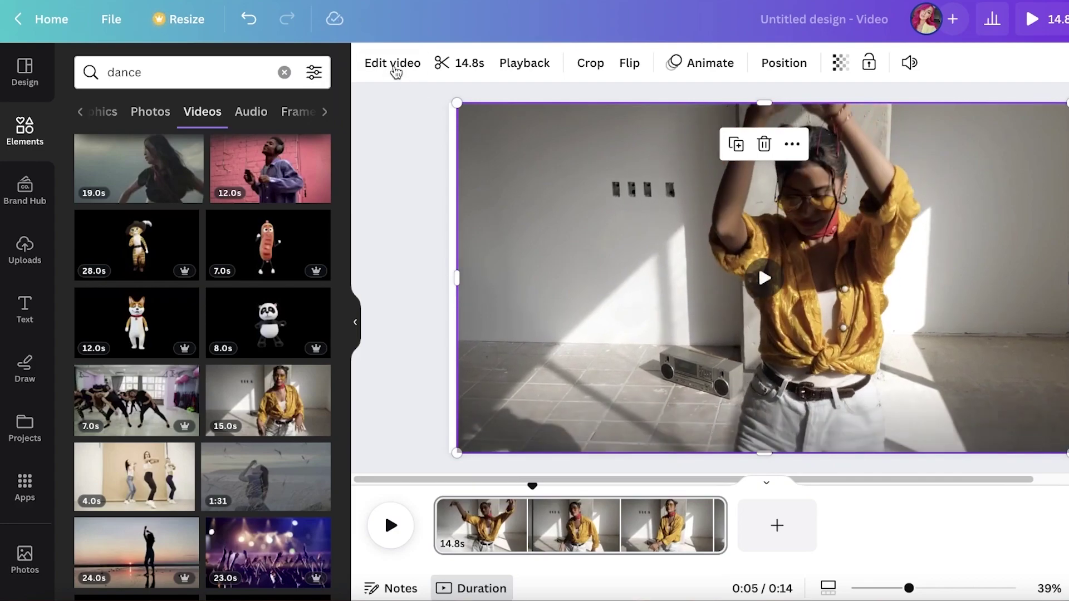
pyautogui.click(393, 64)
pyautogui.click(146, 173)
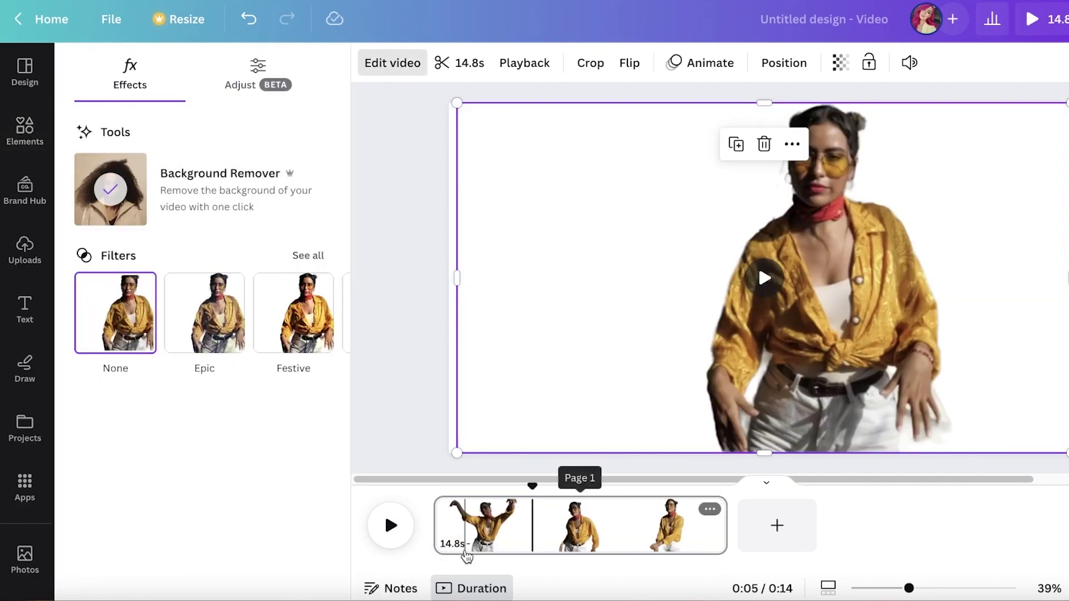
pyautogui.click(763, 278)
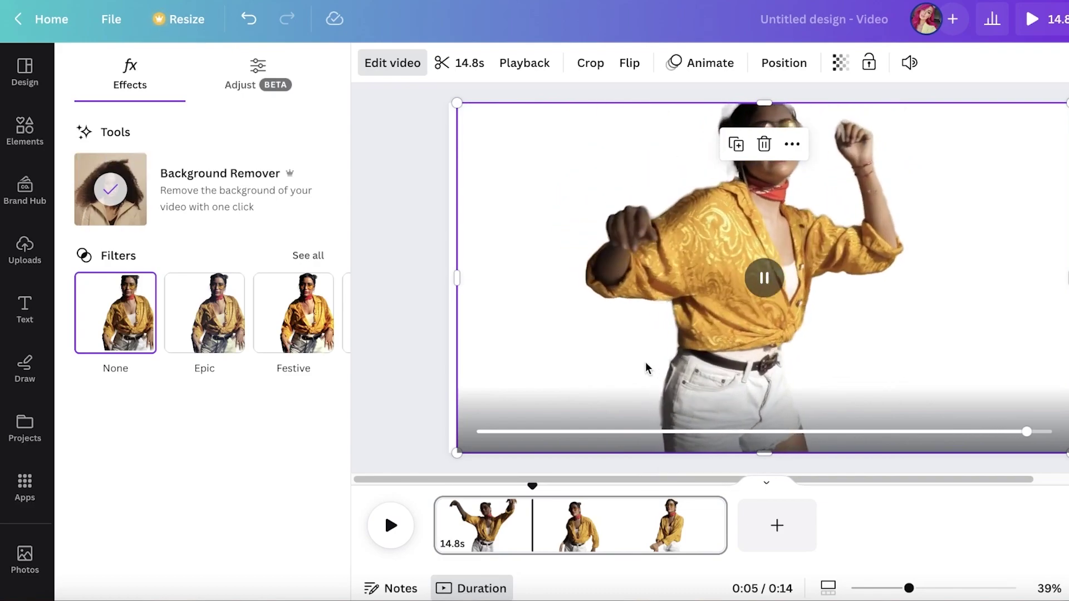
pyautogui.click(777, 292)
pyautogui.moveTo(784, 298); pyautogui.dragTo(897, 330)
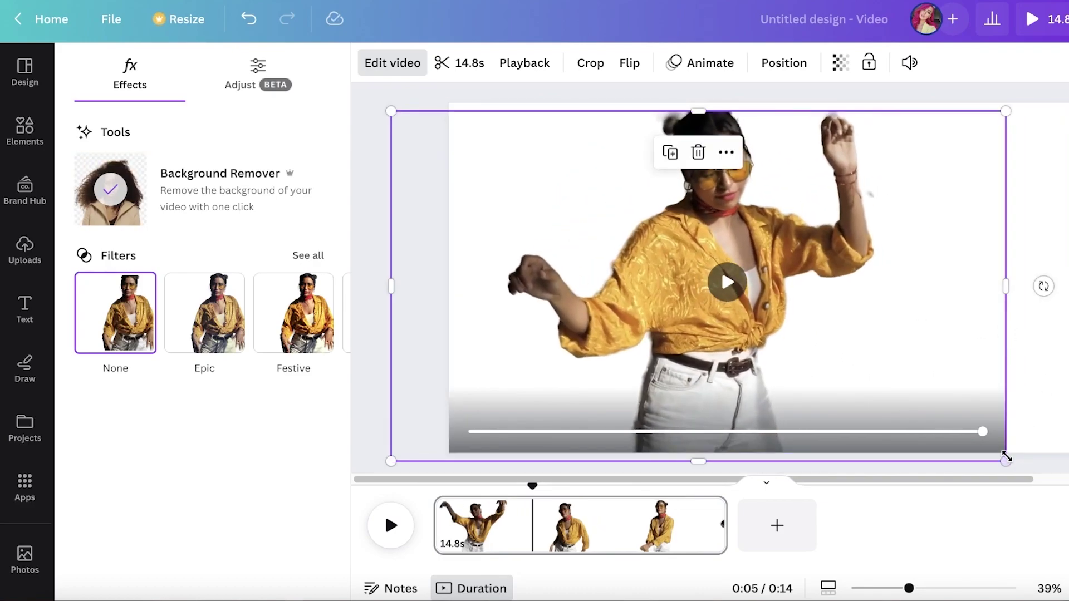
pyautogui.moveTo(1005, 459); pyautogui.dragTo(773, 310)
pyautogui.moveTo(687, 220); pyautogui.dragTo(728, 296)
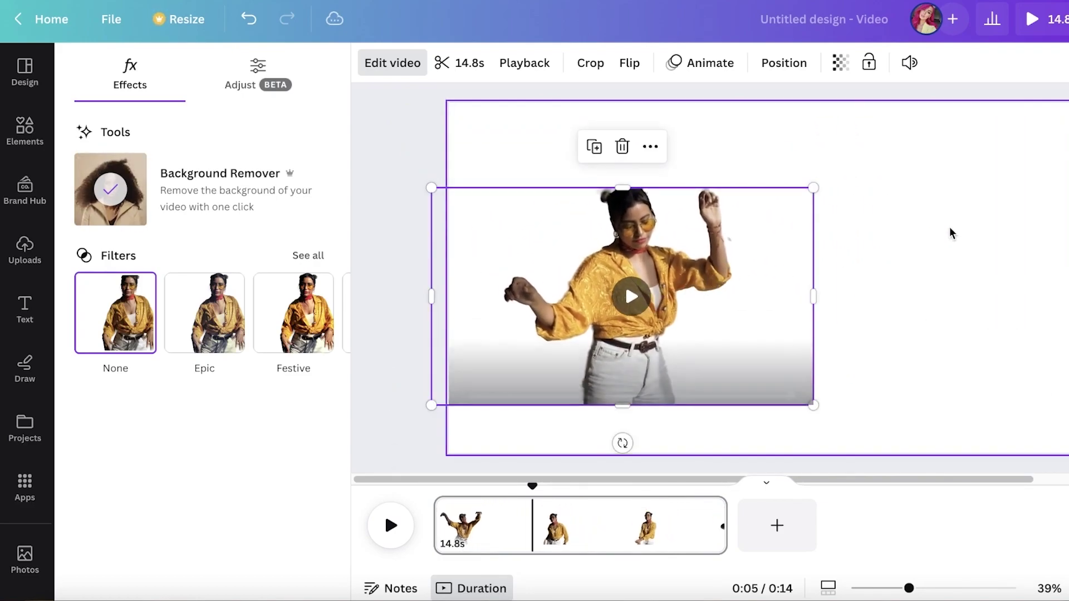
pyautogui.click(846, 239)
pyautogui.click(616, 283)
pyautogui.moveTo(616, 284); pyautogui.dragTo(657, 255)
pyautogui.press('Delete')
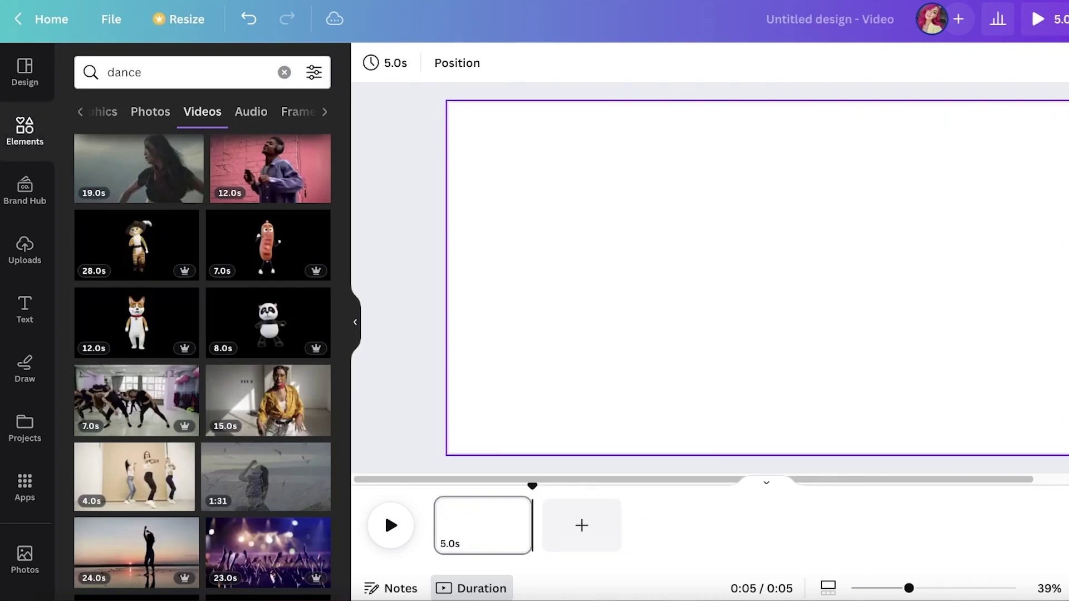
# Step: Search Canva apps for 'gif' and start using the Giphy app
pyautogui.click(22, 154)
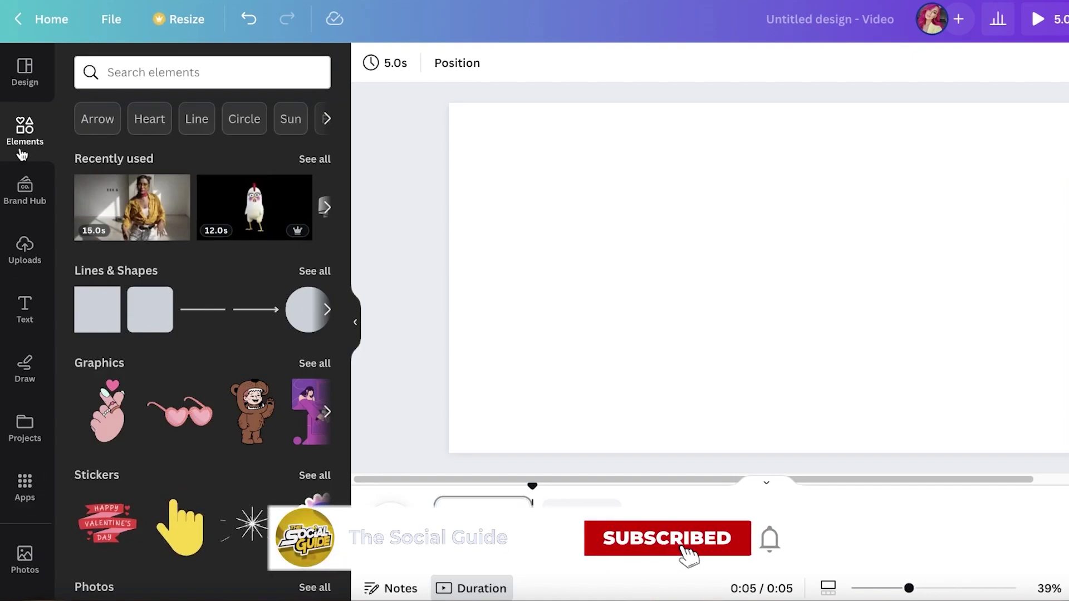
pyautogui.click(24, 503)
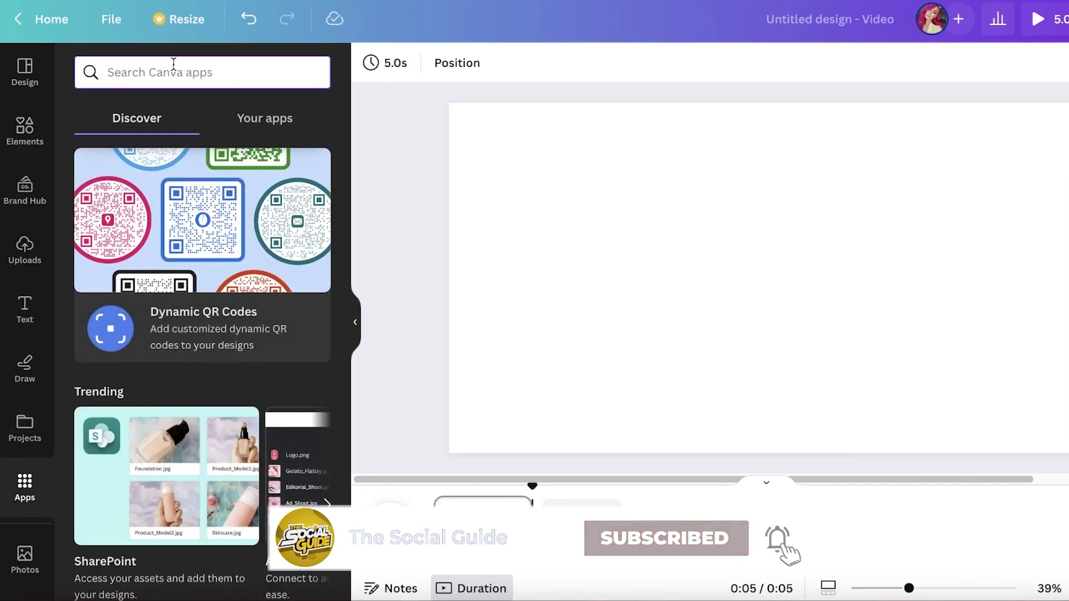
pyautogui.write('gif')
pyautogui.press('Return')
pyautogui.click(103, 125)
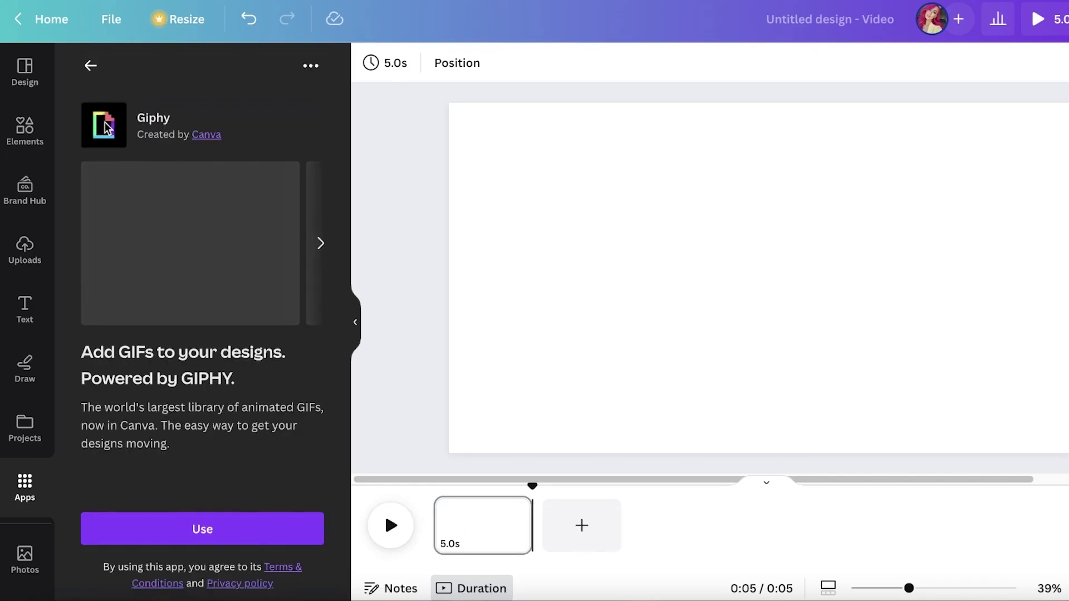
pyautogui.click(263, 539)
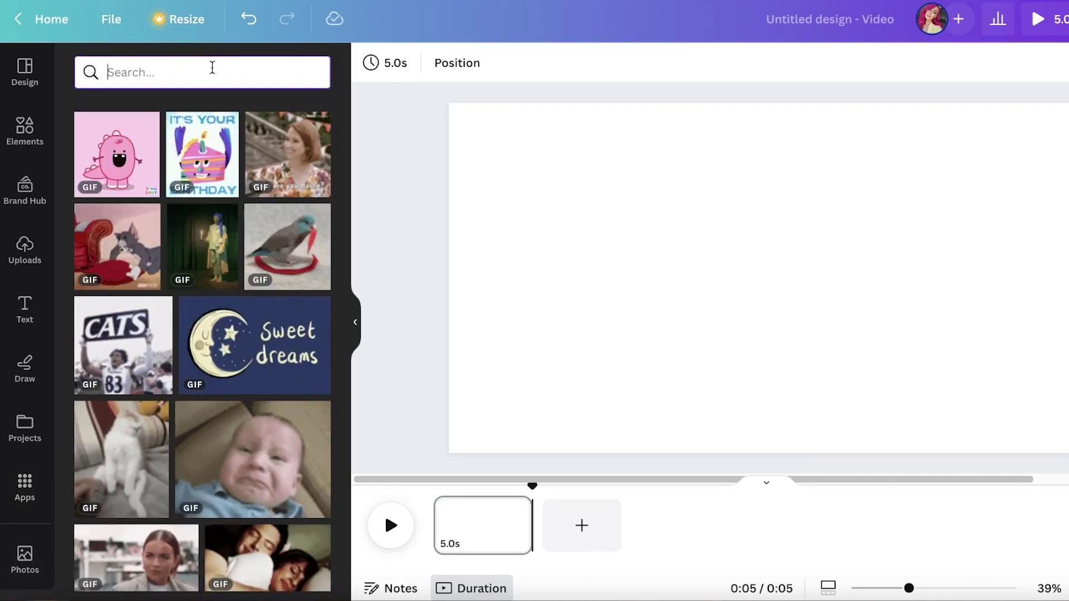
# Step: Search Giphy for 'meme' and add the Kermit tea-sipping GIF to the page
pyautogui.write('meme')
pyautogui.press('Return')
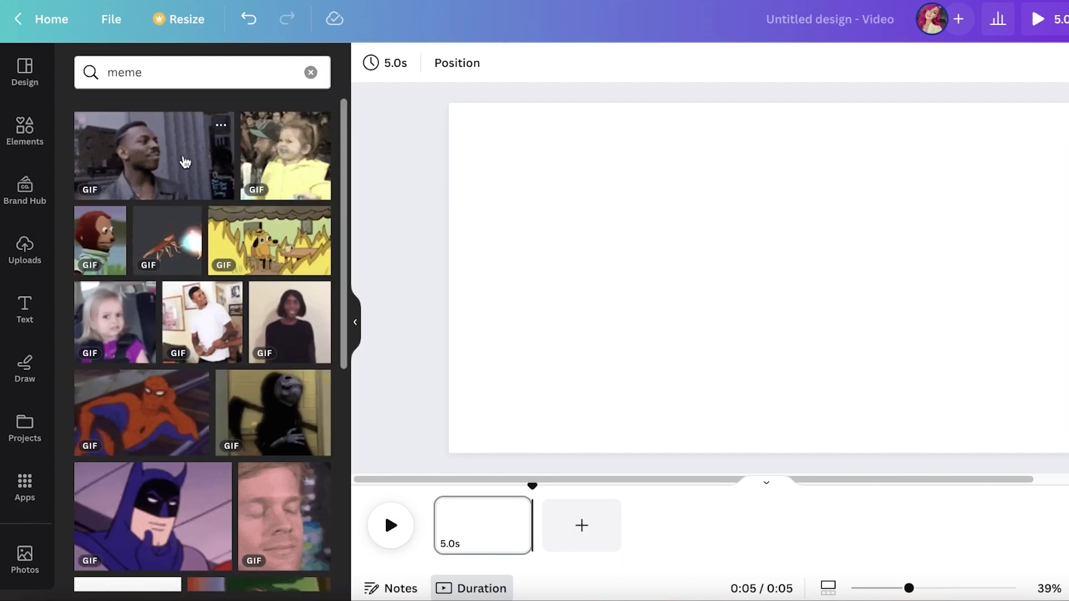
pyautogui.click(185, 162)
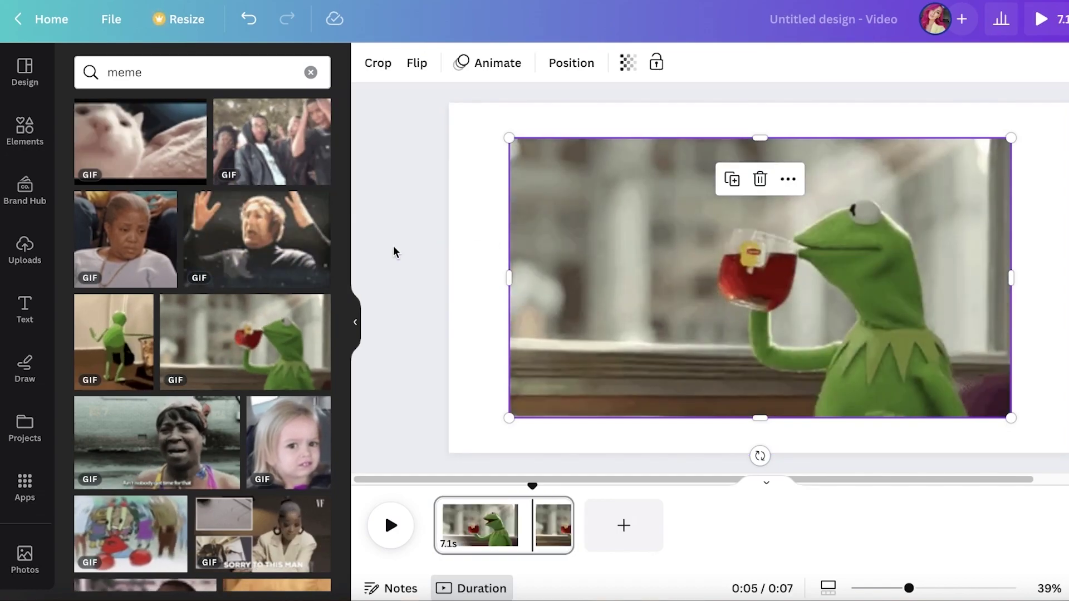
# Step: Stretch the Kermit GIF past the page edges so it fills the whole page
pyautogui.click(353, 228)
pyautogui.click(557, 206)
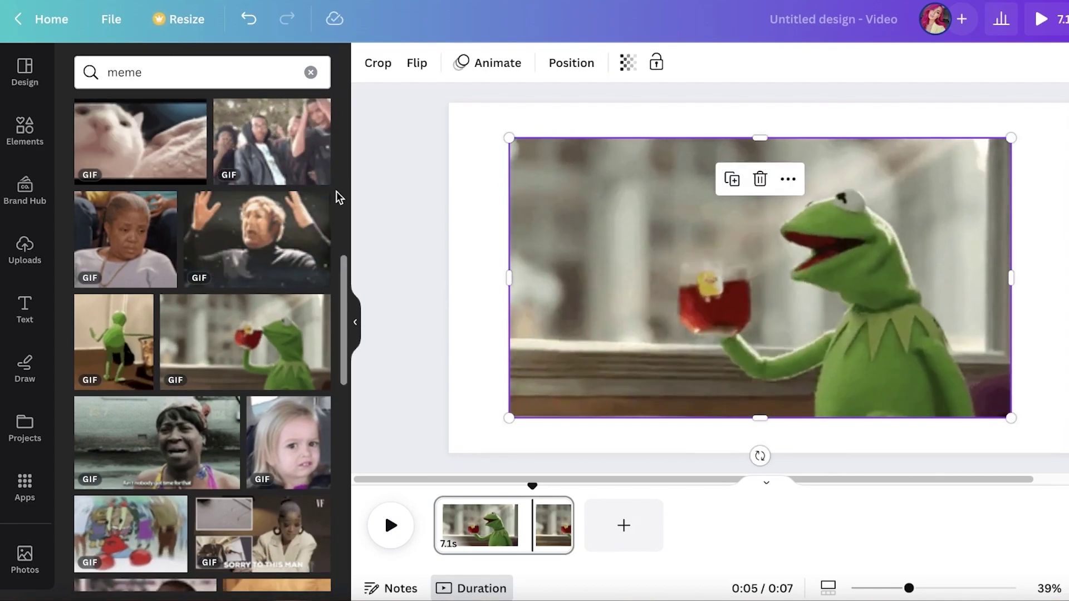
pyautogui.click(486, 187)
pyautogui.click(517, 141)
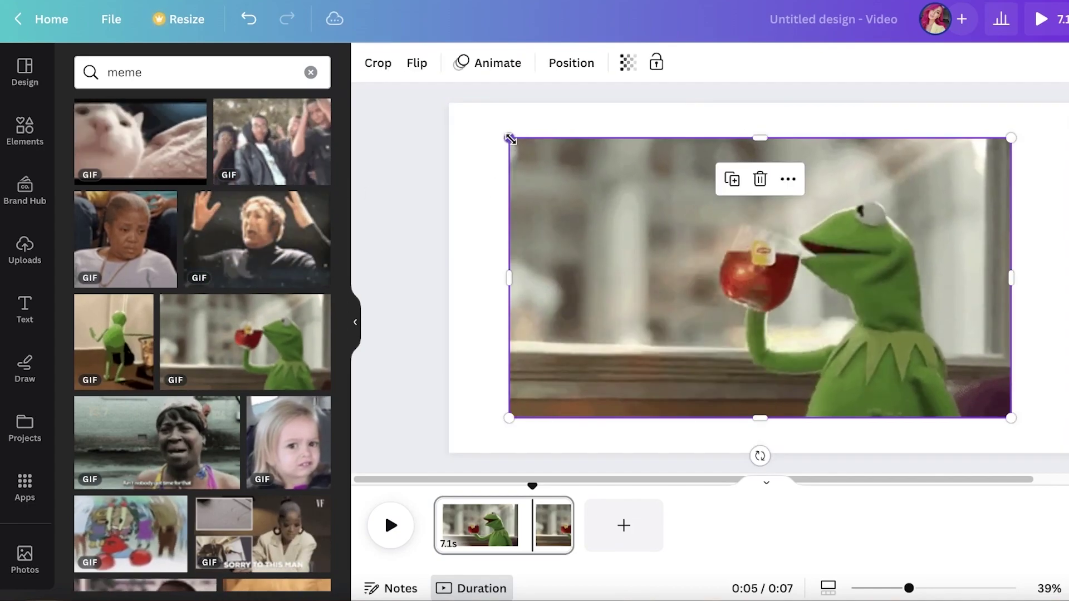
pyautogui.moveTo(509, 137); pyautogui.dragTo(449, 104)
pyautogui.moveTo(1005, 412); pyautogui.dragTo(1066, 451)
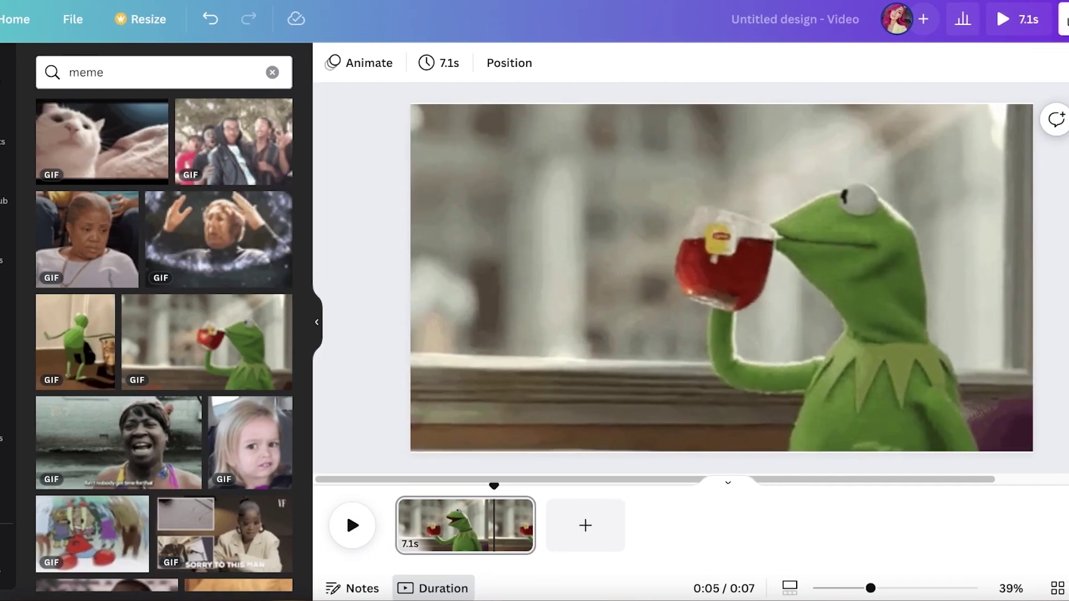
# Step: Download the design as a lower-quality MP4 video, then add a blank page after it
pyautogui.click(1068, 28)
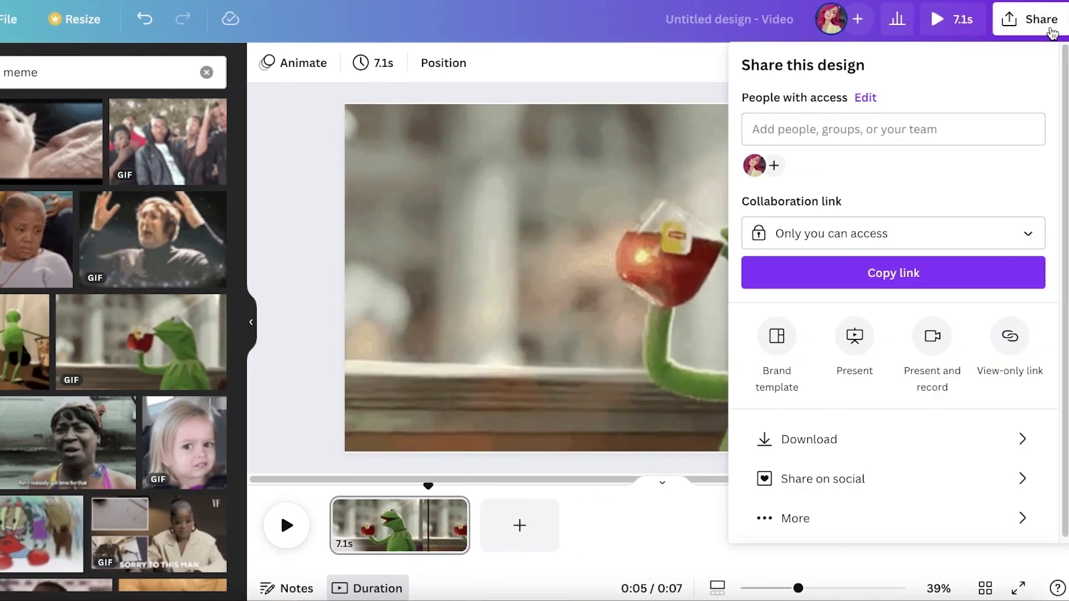
pyautogui.click(787, 443)
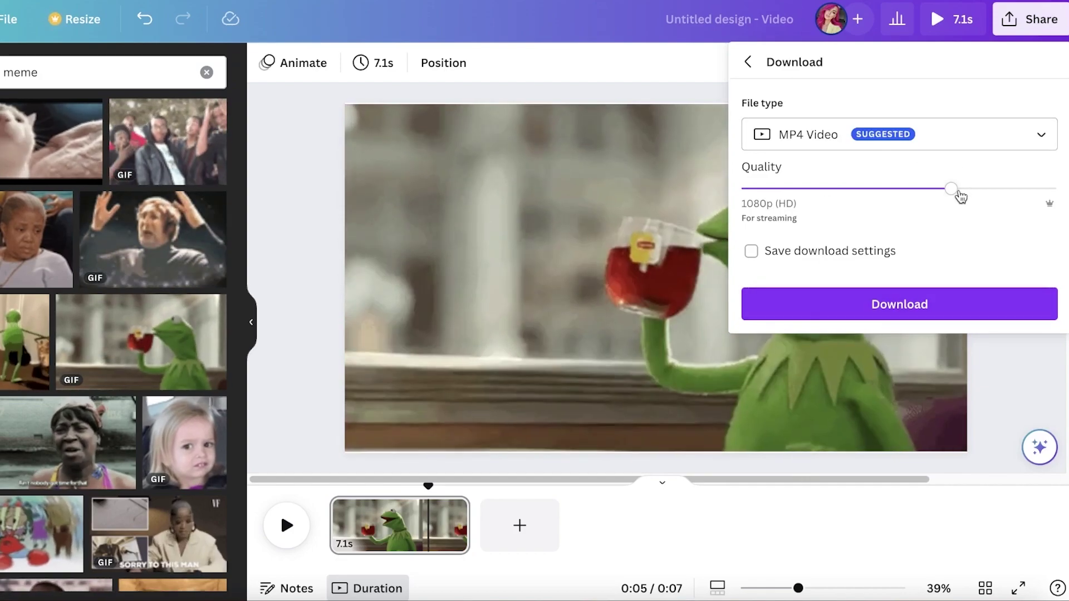
pyautogui.moveTo(961, 195); pyautogui.dragTo(849, 190)
pyautogui.click(890, 311)
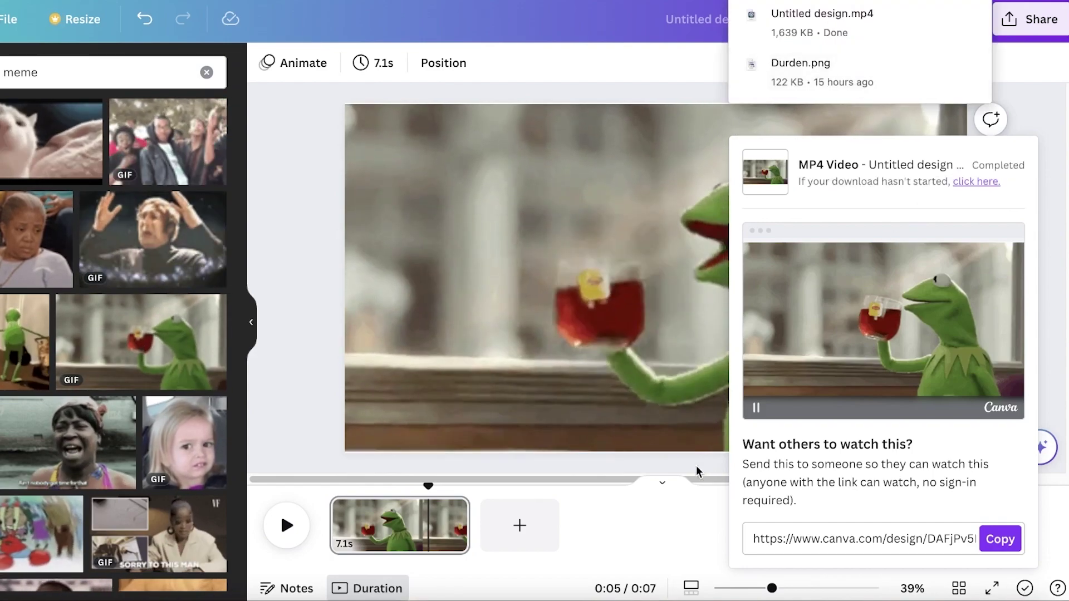
pyautogui.click(545, 526)
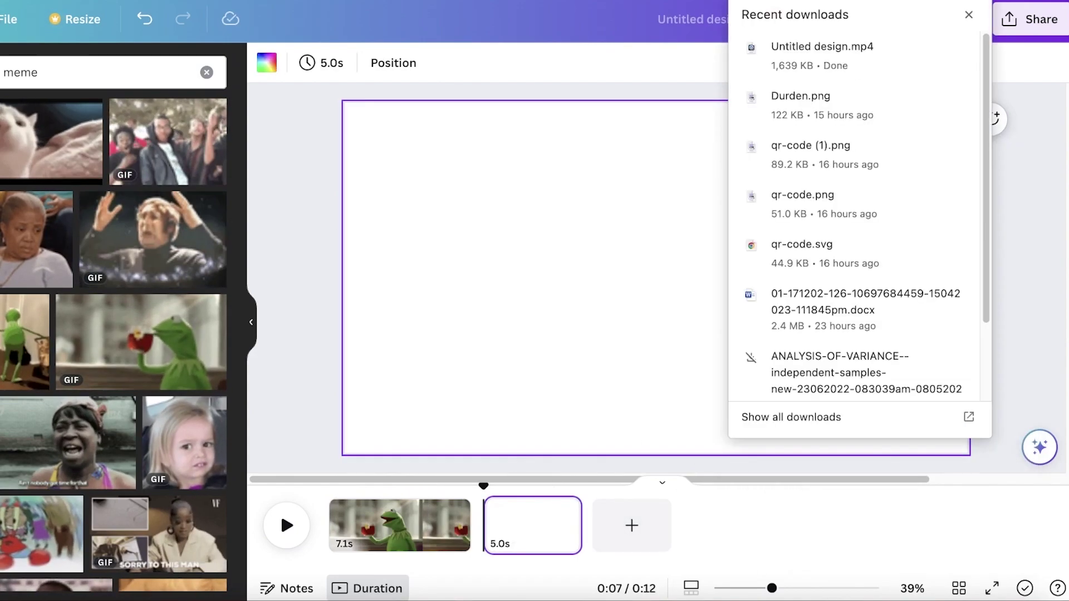
# Step: Place the downloaded Kermit MP4 on page 2 and delete the original GIF page
pyautogui.moveTo(818, 56); pyautogui.dragTo(516, 236)
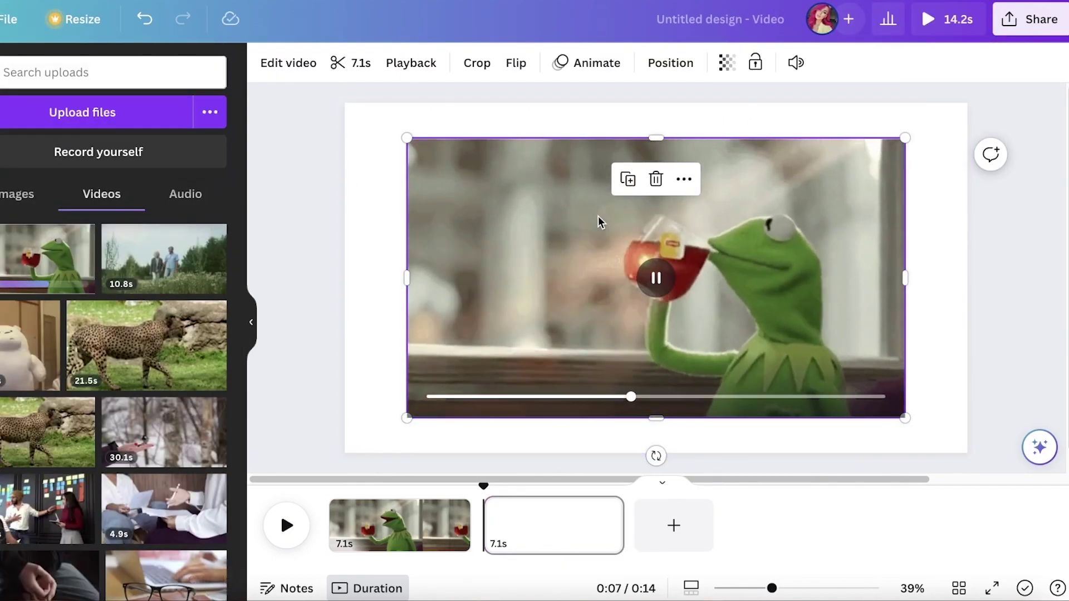
pyautogui.scroll(2, 646, 139)
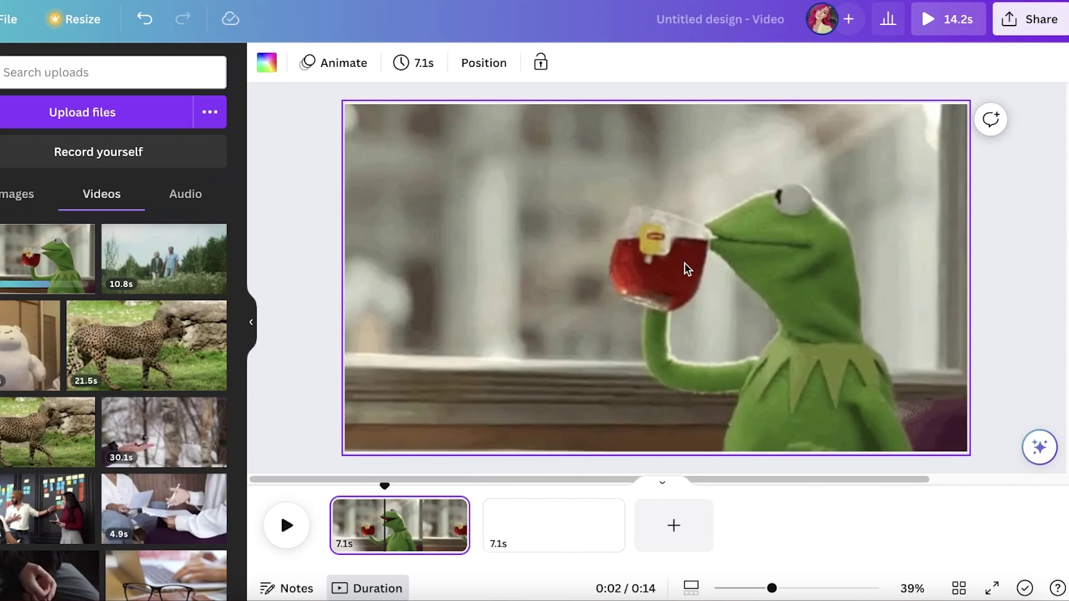
pyautogui.click(527, 523)
pyautogui.click(451, 505)
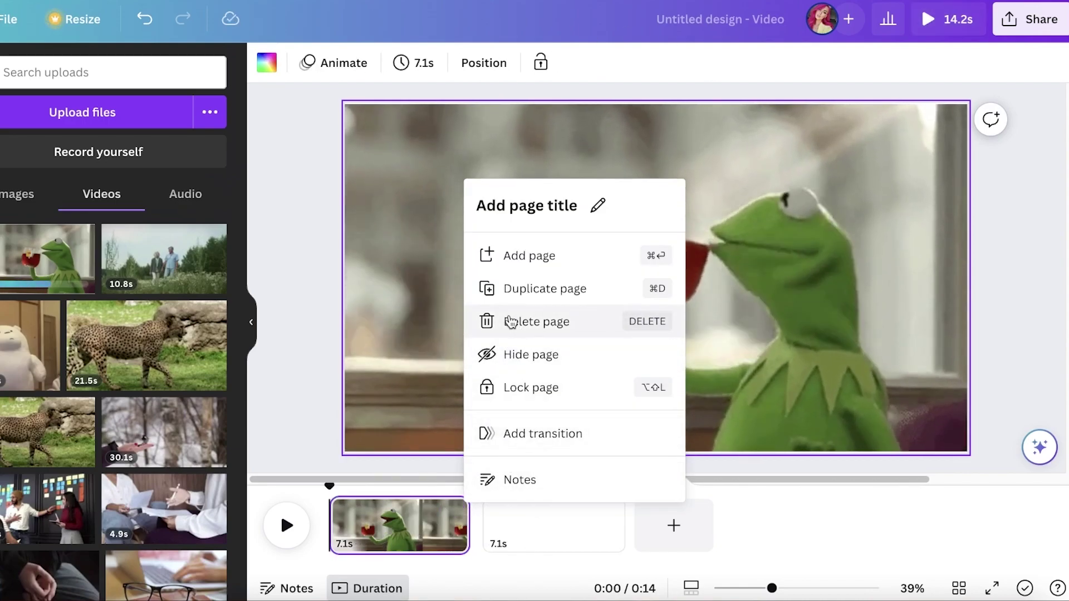
pyautogui.click(513, 320)
pyautogui.click(543, 301)
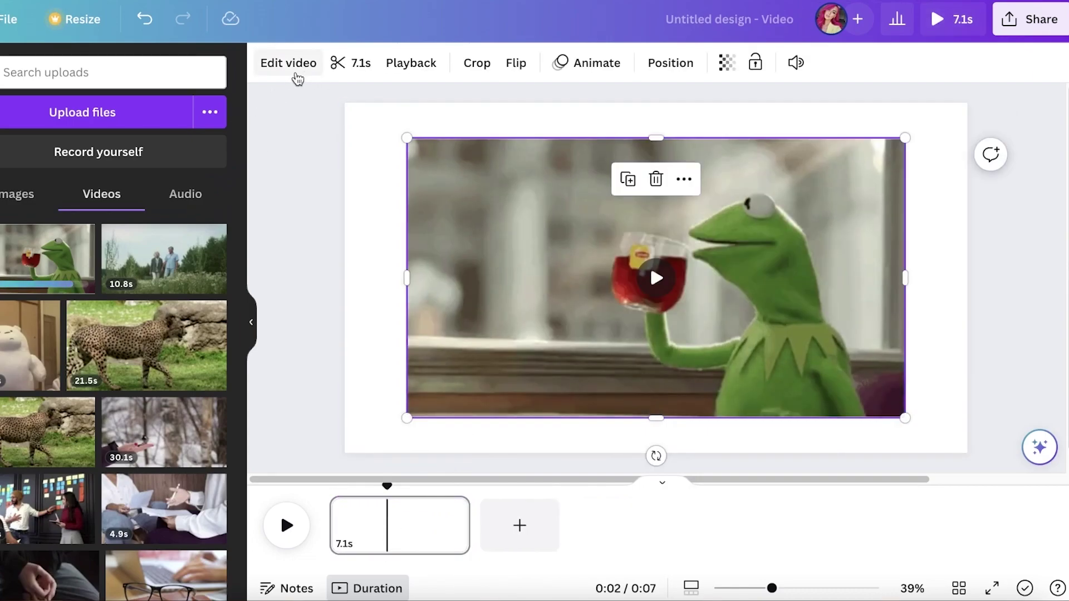
# Step: Apply Background Remover to the Kermit MP4 clip through Edit video
pyautogui.click(300, 66)
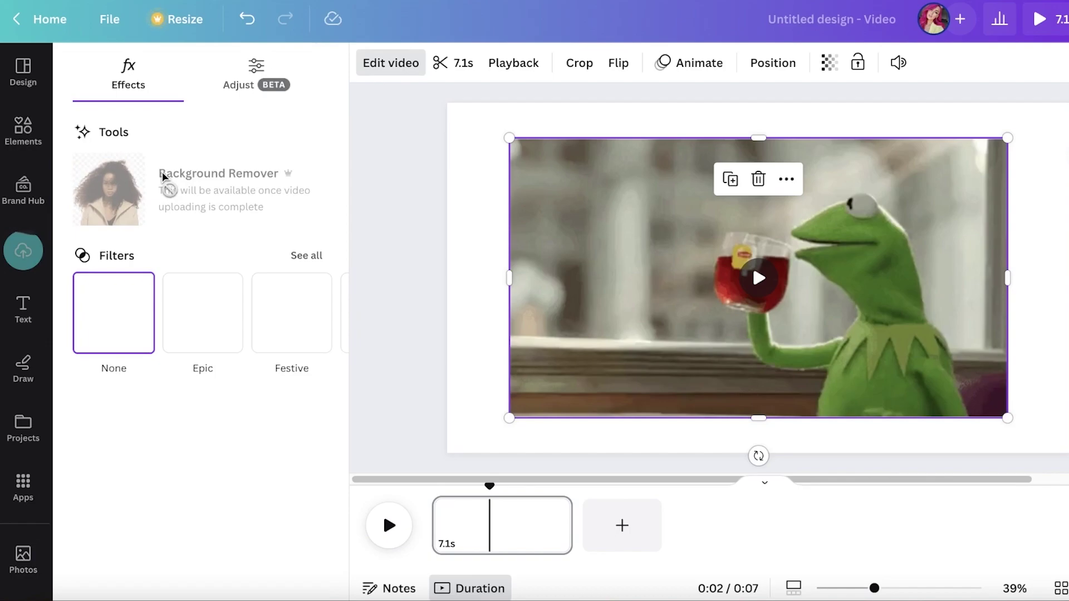
pyautogui.press('Escape')
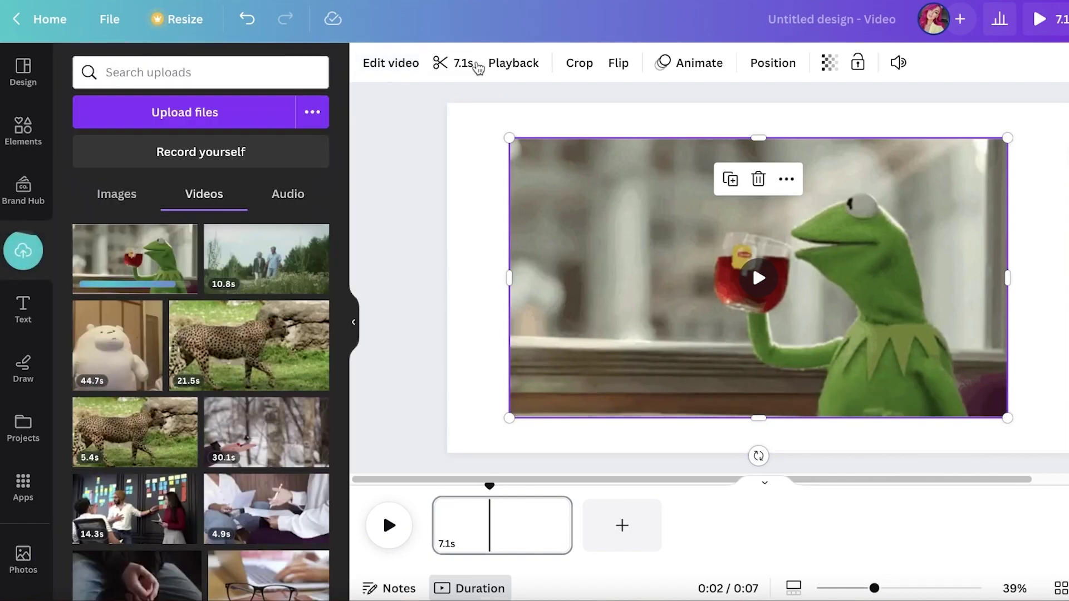
pyautogui.click(470, 217)
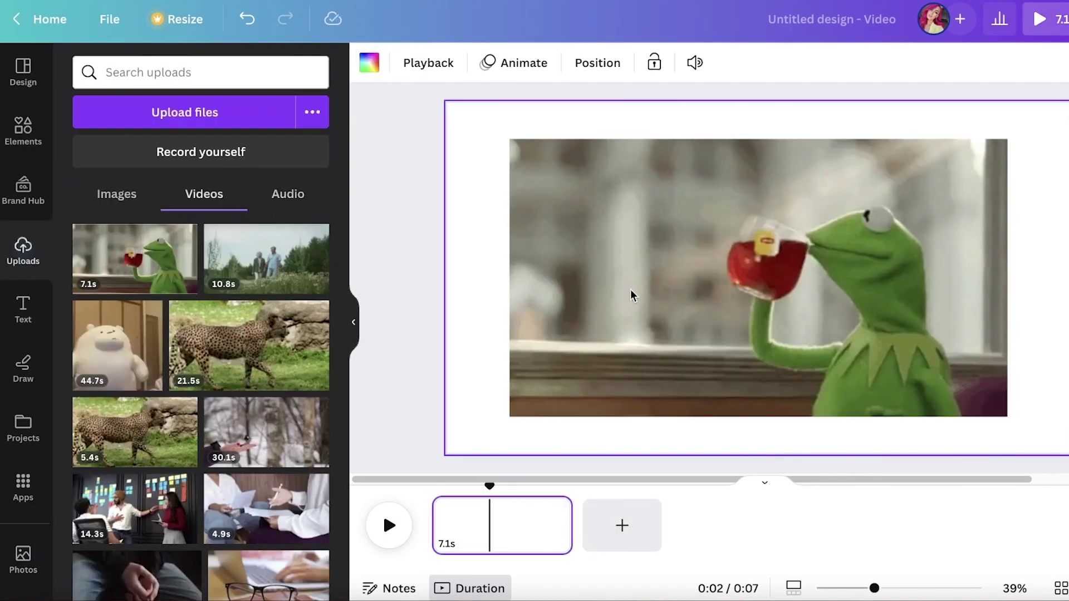
pyautogui.click(630, 318)
pyautogui.click(401, 71)
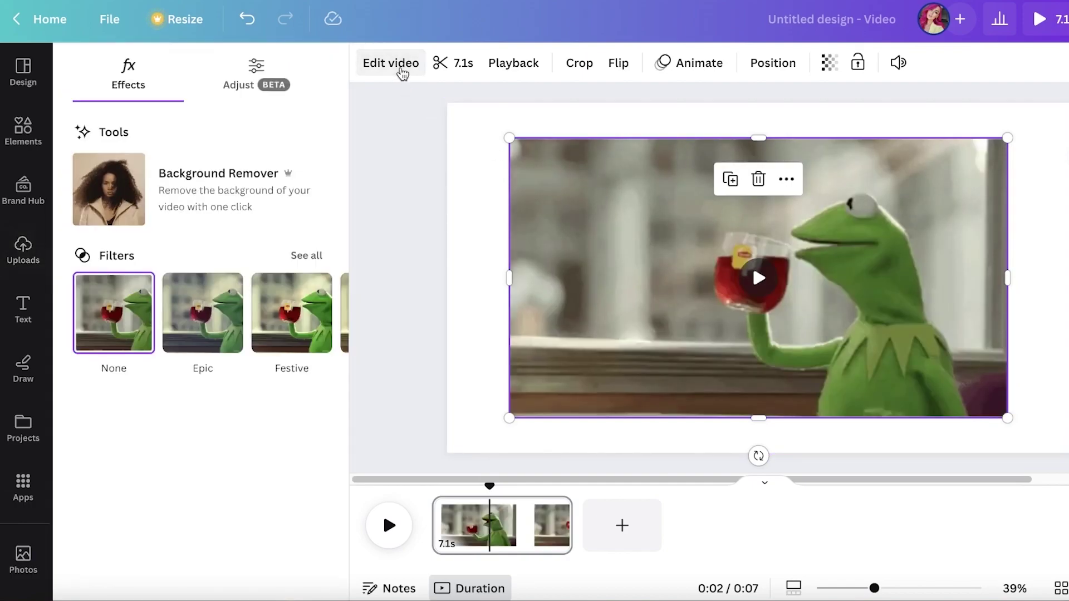
pyautogui.click(162, 210)
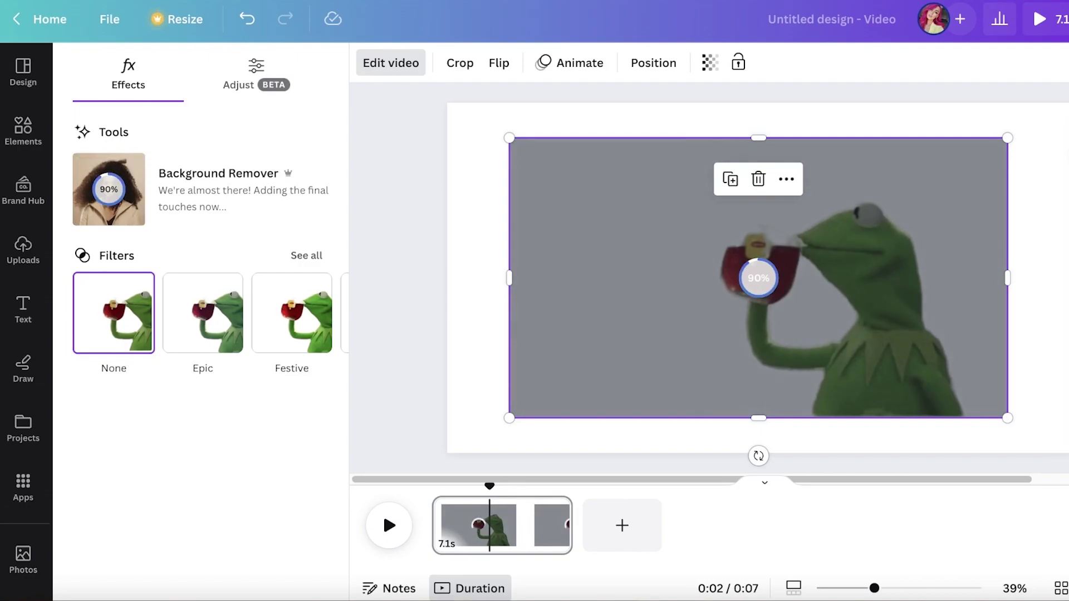
# Step: Return to the uploaded videos library and scroll through it
pyautogui.click(878, 305)
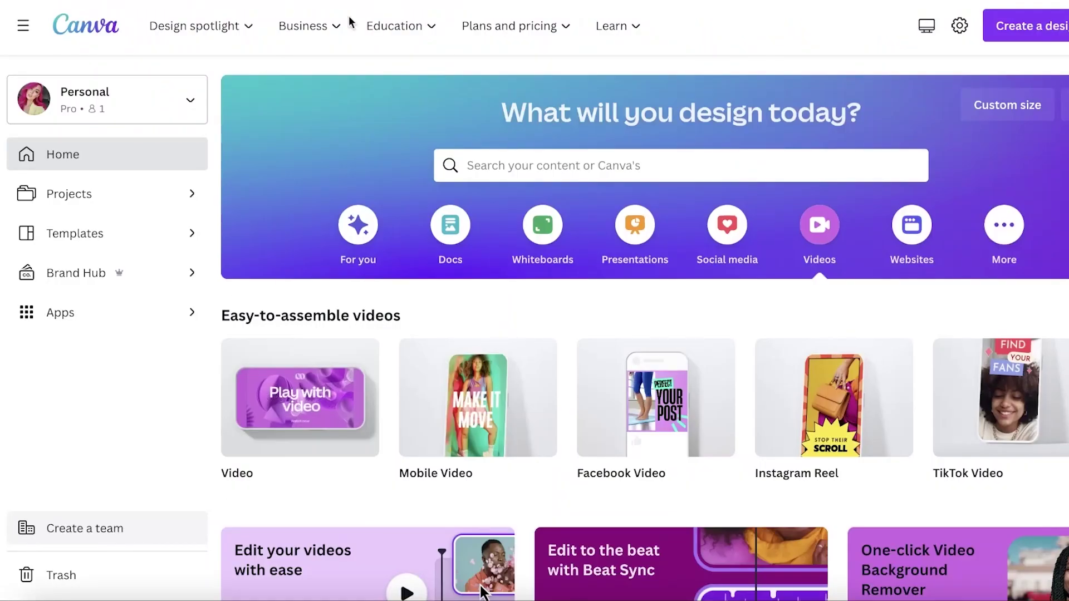
pyautogui.scroll(-10, 558, 312)
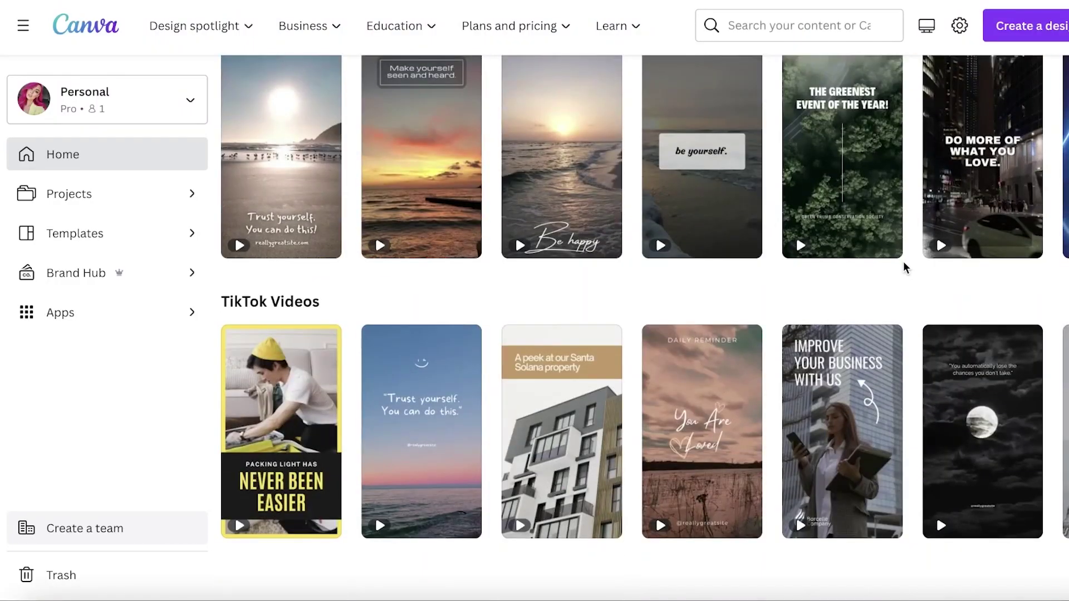
pyautogui.scroll(10, 907, 268)
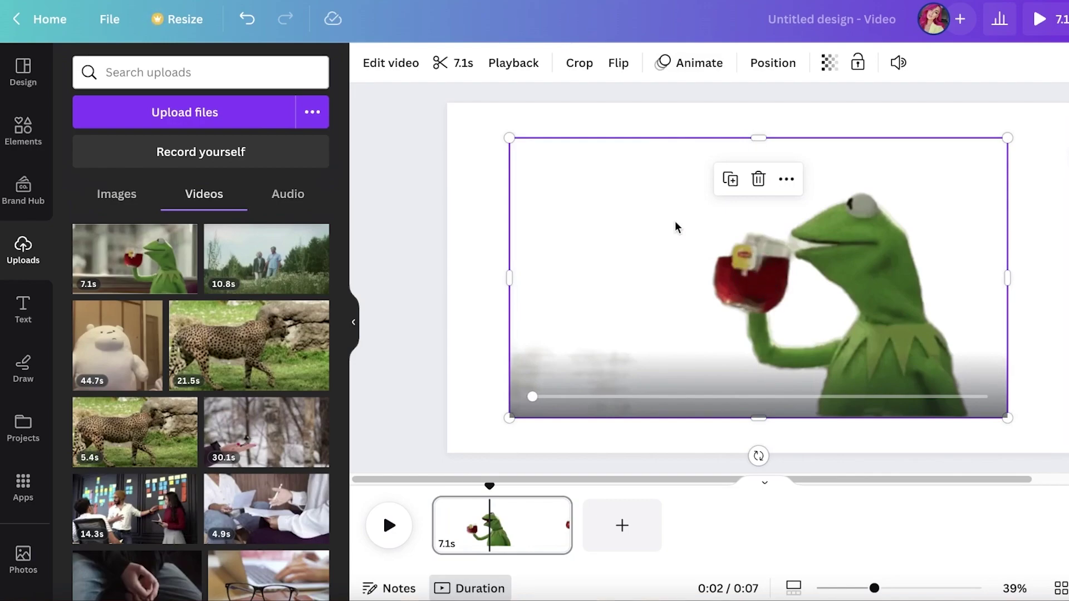
# Step: Resize the Kermit clip by its corners, pause it, and shift it slightly right and down
pyautogui.moveTo(508, 137); pyautogui.dragTo(447, 102)
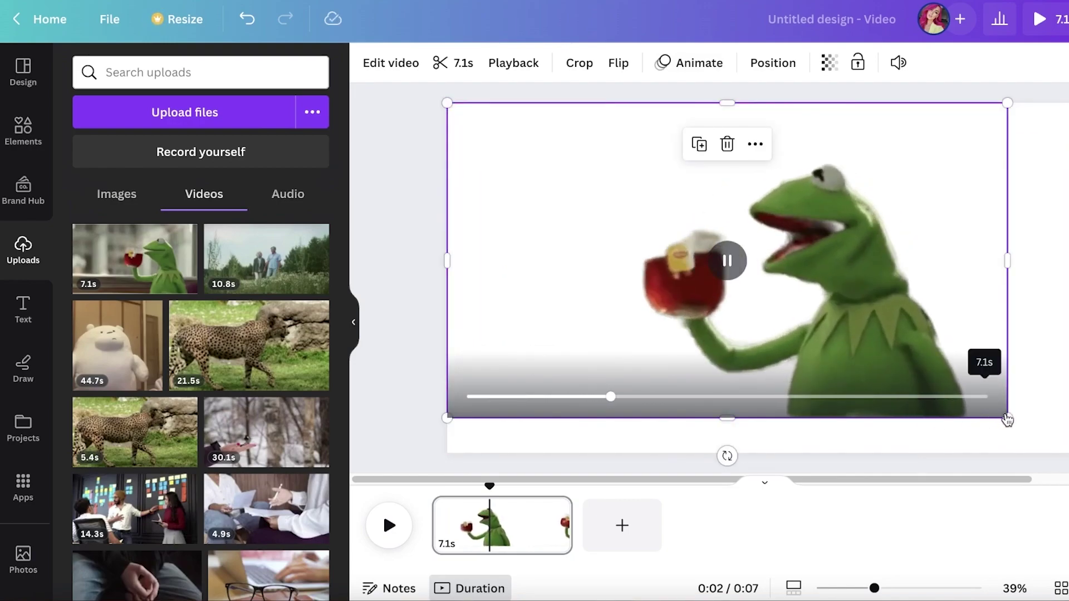
pyautogui.moveTo(1007, 418); pyautogui.dragTo(1063, 450)
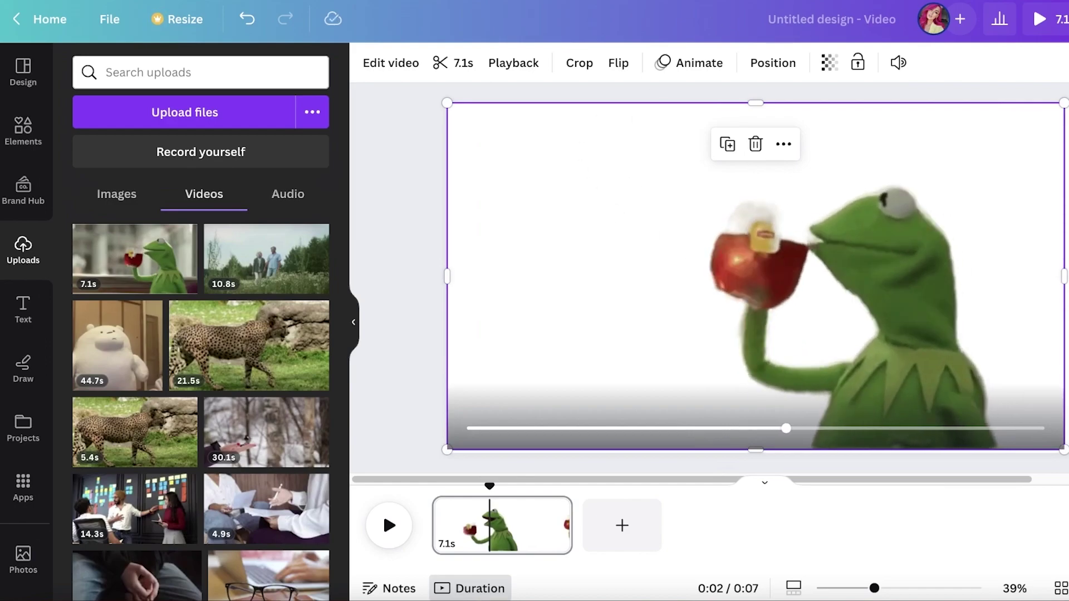
pyautogui.click(811, 326)
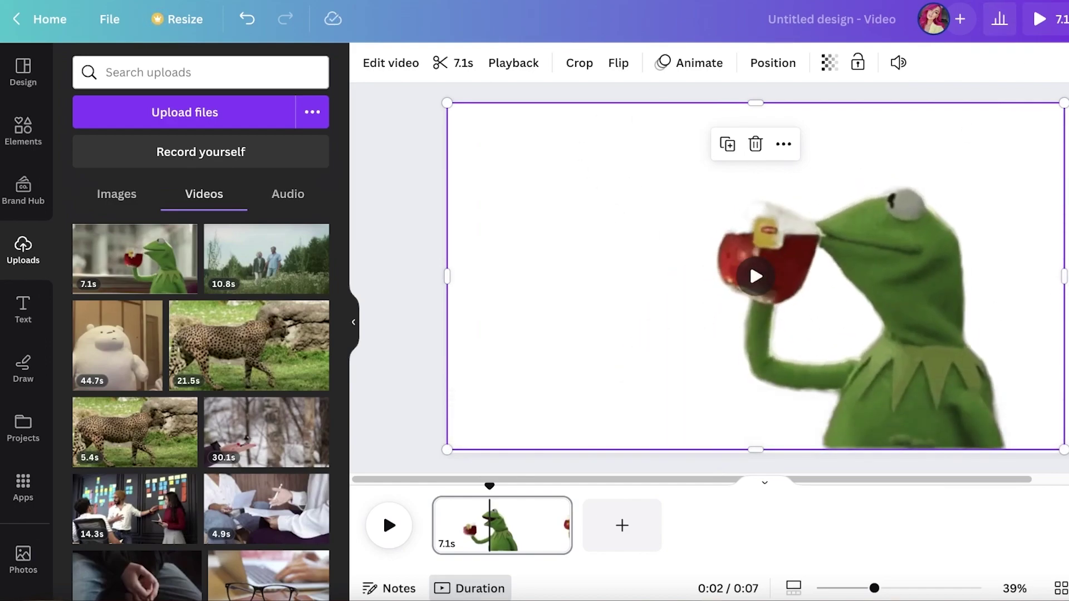
pyautogui.moveTo(810, 325); pyautogui.dragTo(830, 345)
pyautogui.moveTo(466, 123); pyautogui.dragTo(578, 186)
pyautogui.scroll(-2, 108, 498)
pyautogui.scroll(2, 181, 461)
# Step: Add the 10.8s uploaded video, send it behind Kermit, reposition it, then delete it
pyautogui.click(266, 256)
pyautogui.rightClick(610, 290)
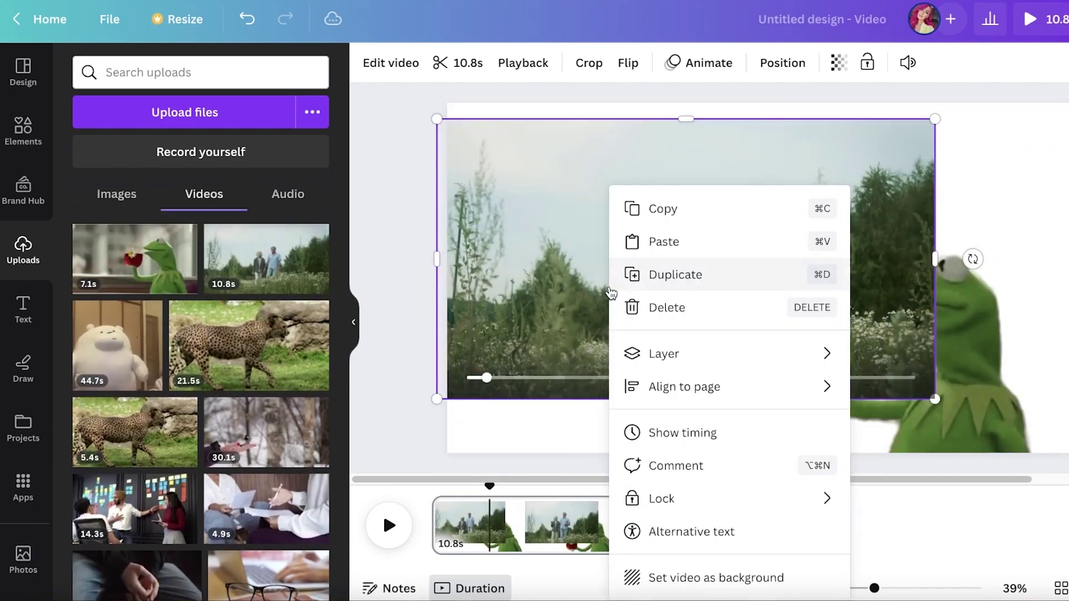
pyautogui.moveTo(821, 356)
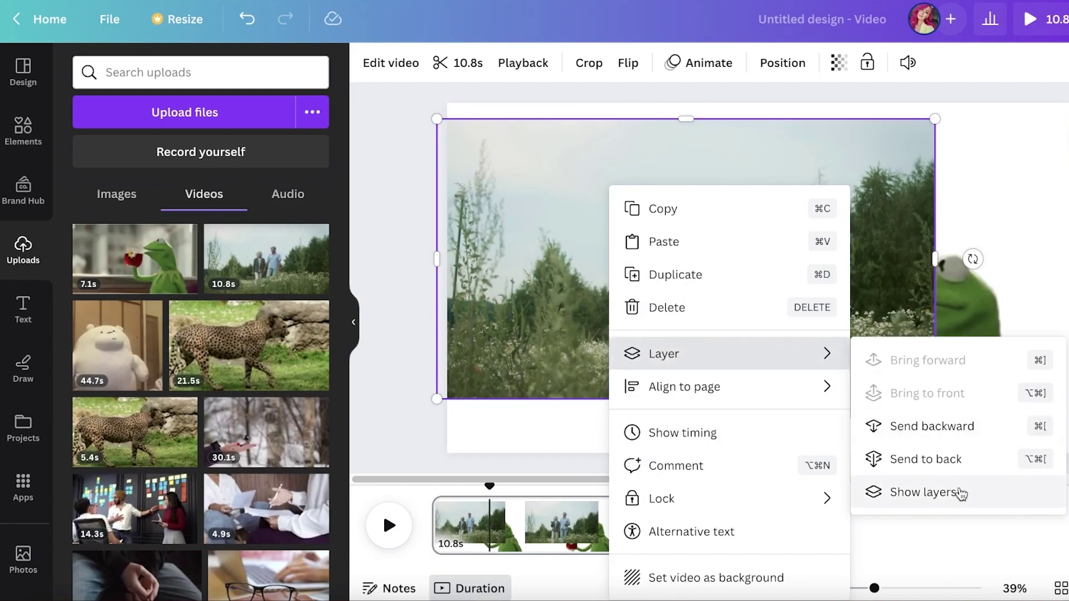
pyautogui.click(949, 470)
pyautogui.moveTo(706, 362); pyautogui.dragTo(806, 374)
pyautogui.moveTo(940, 325); pyautogui.dragTo(703, 227)
pyautogui.press('Delete')
# Step: Crop away Kermit's left side, centre the clip on the page, and start an Elements search
pyautogui.moveTo(458, 102); pyautogui.dragTo(415, 73)
pyautogui.moveTo(773, 331); pyautogui.dragTo(716, 393)
pyautogui.doubleClick(716, 394)
pyautogui.click(994, 213)
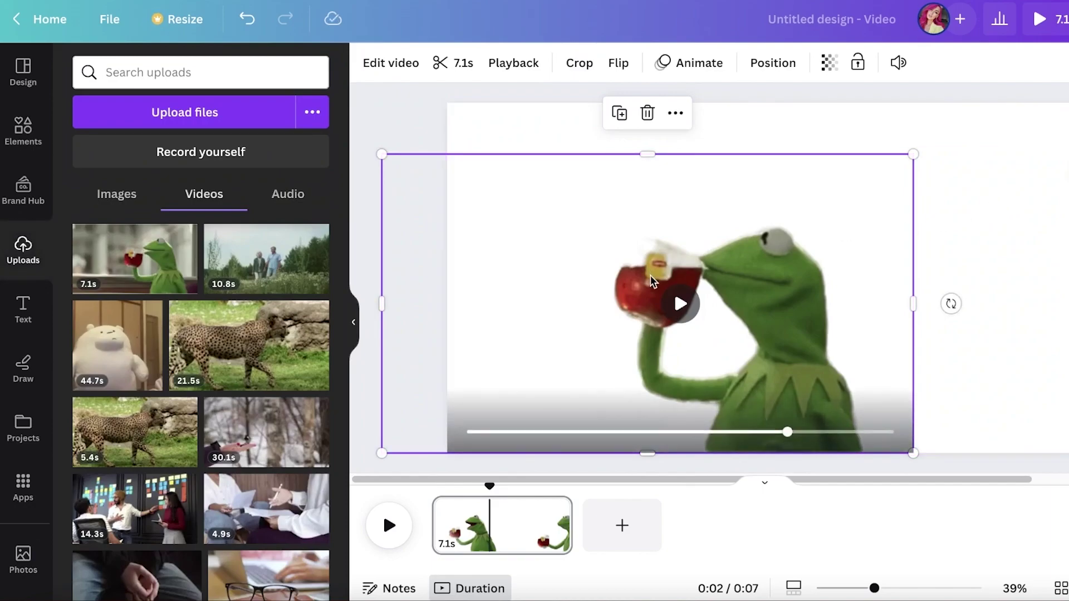
pyautogui.click(670, 305)
pyautogui.moveTo(378, 300); pyautogui.dragTo(585, 299)
pyautogui.click(962, 220)
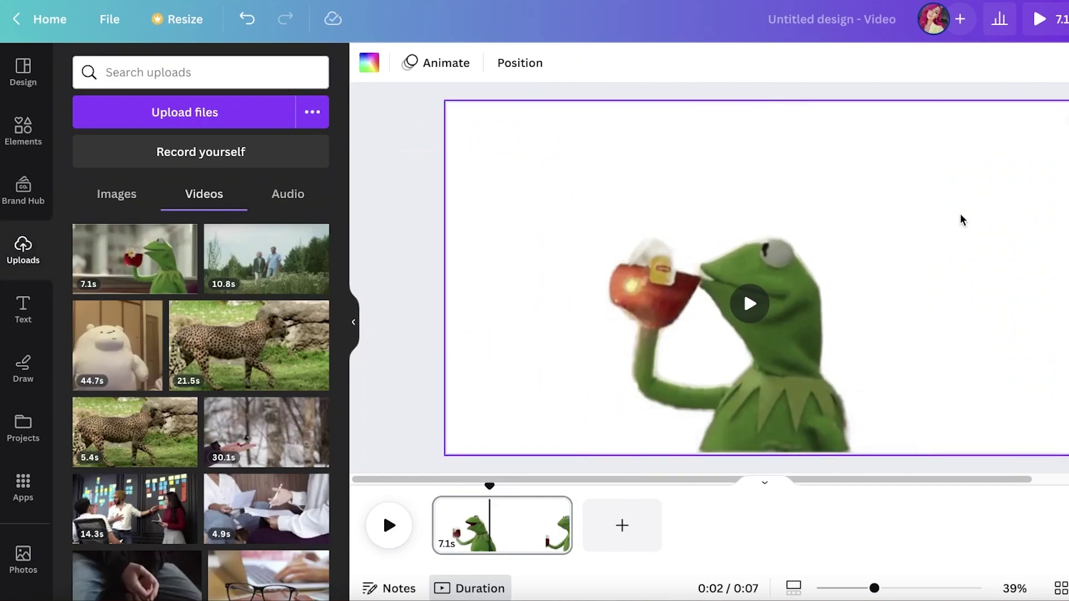
pyautogui.moveTo(792, 308)
pyautogui.mouseDown()
pyautogui.moveTo(799, 300)
pyautogui.moveTo(800, 318)
pyautogui.moveTo(801, 307)
pyautogui.mouseUp()
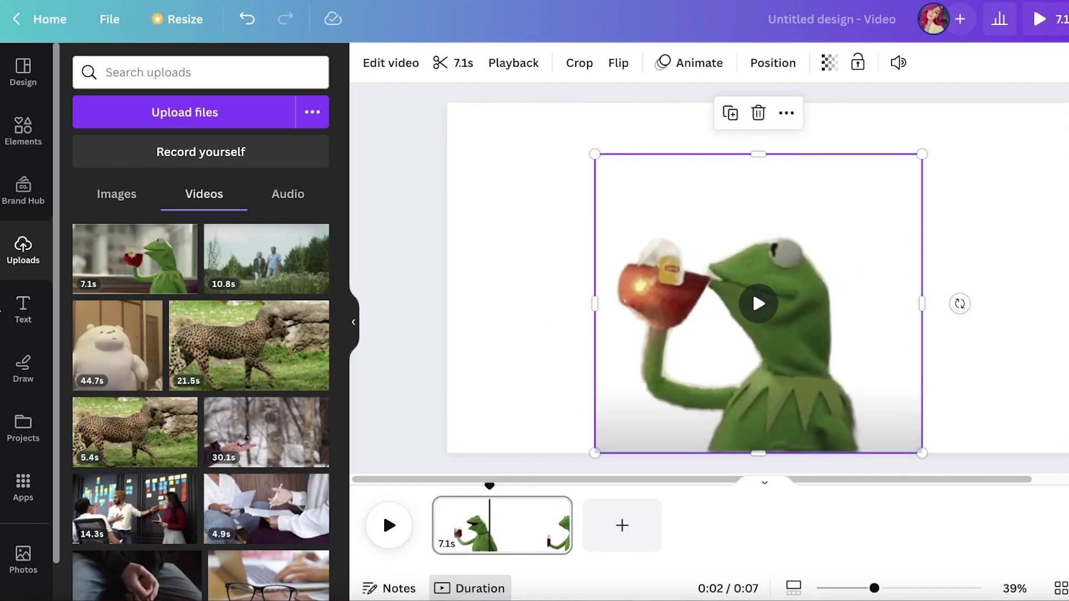
pyautogui.click(36, 111)
pyautogui.click(153, 78)
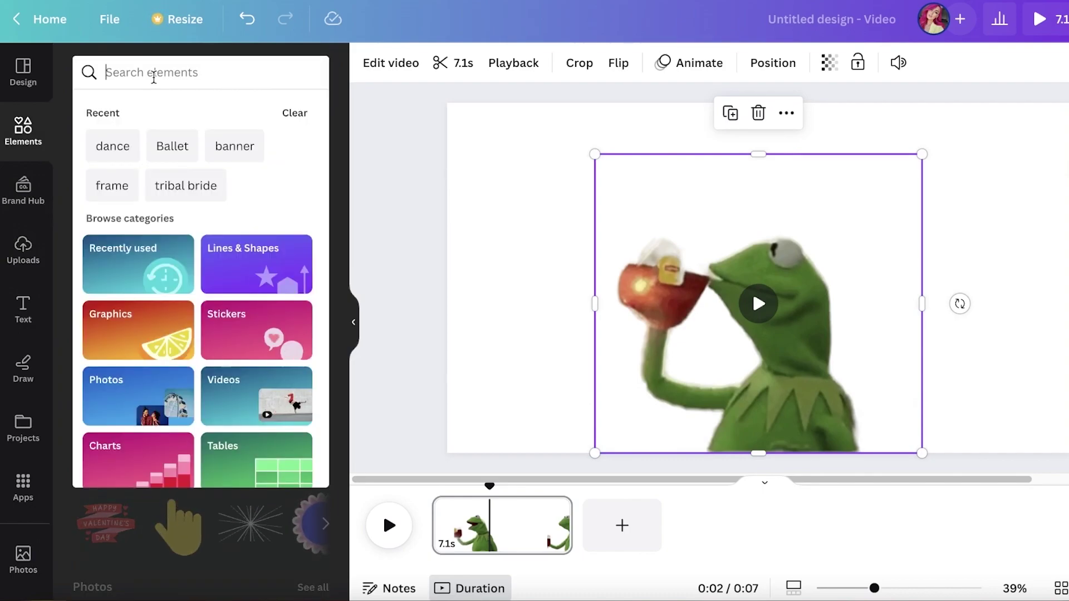
# Step: Search Elements for 'newyork' and add the Times Square video from all video results
pyautogui.write('newyork')
pyautogui.press('Return')
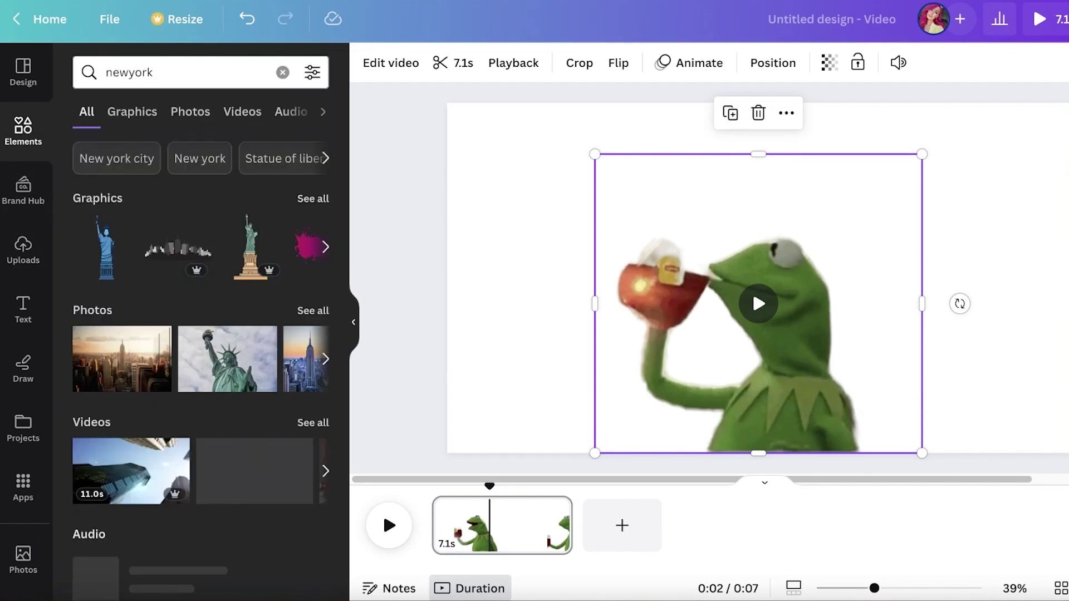
pyautogui.click(302, 424)
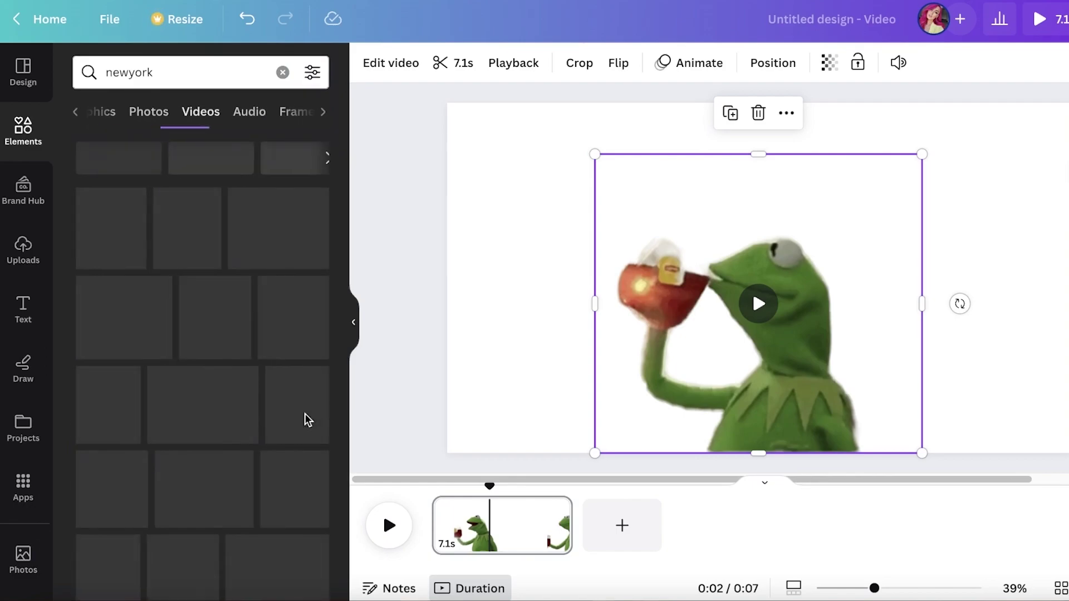
pyautogui.click(283, 225)
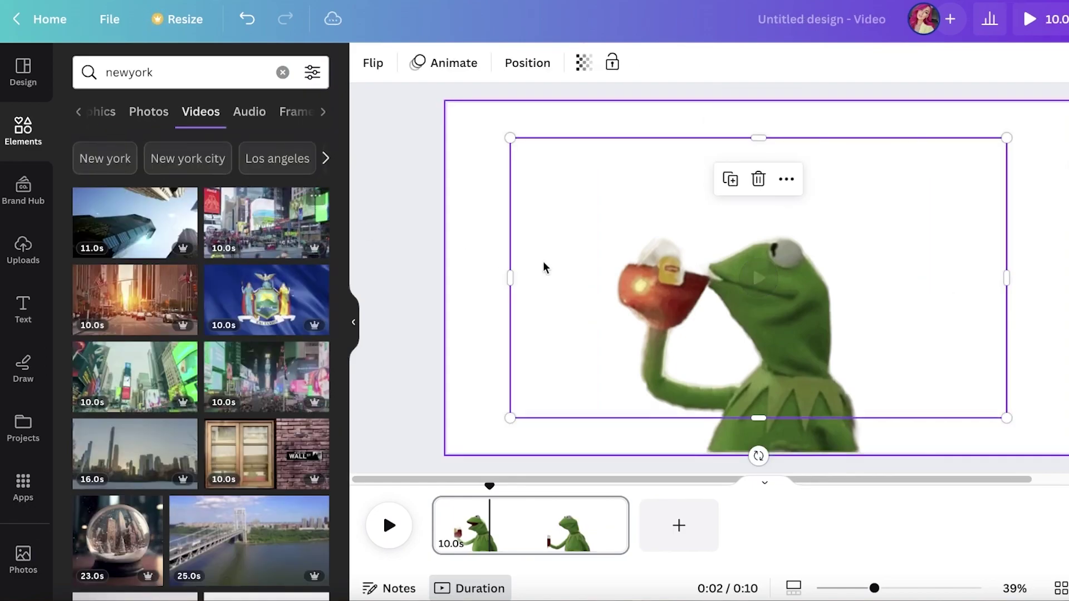
# Step: Enlarge the Times Square video to fill the page, send it behind Kermit, and preview
pyautogui.moveTo(620, 257); pyautogui.dragTo(556, 223)
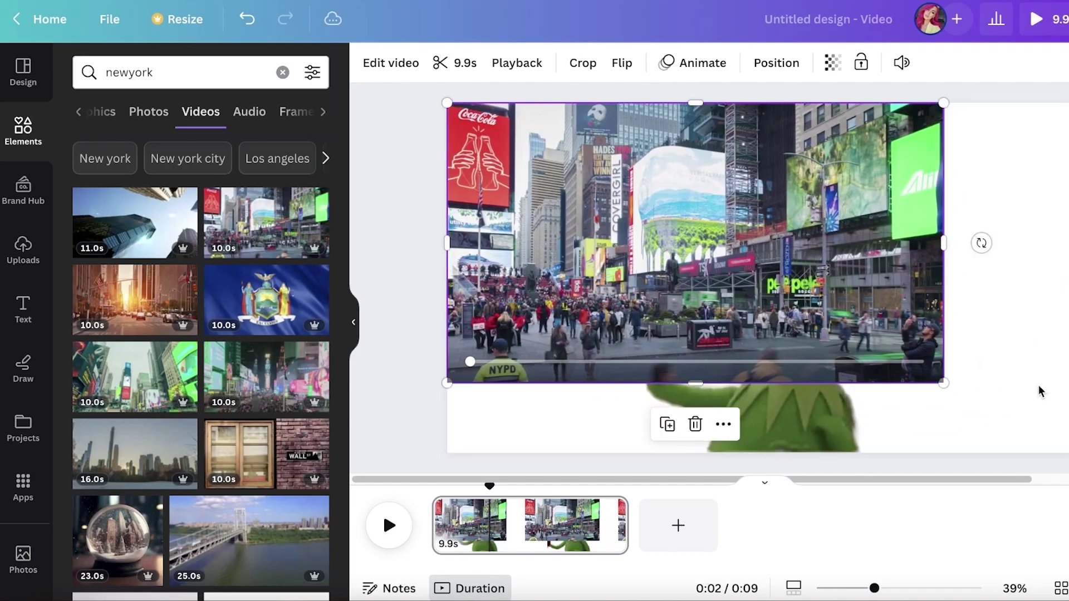
pyautogui.moveTo(944, 380); pyautogui.dragTo(1064, 454)
pyautogui.rightClick(903, 307)
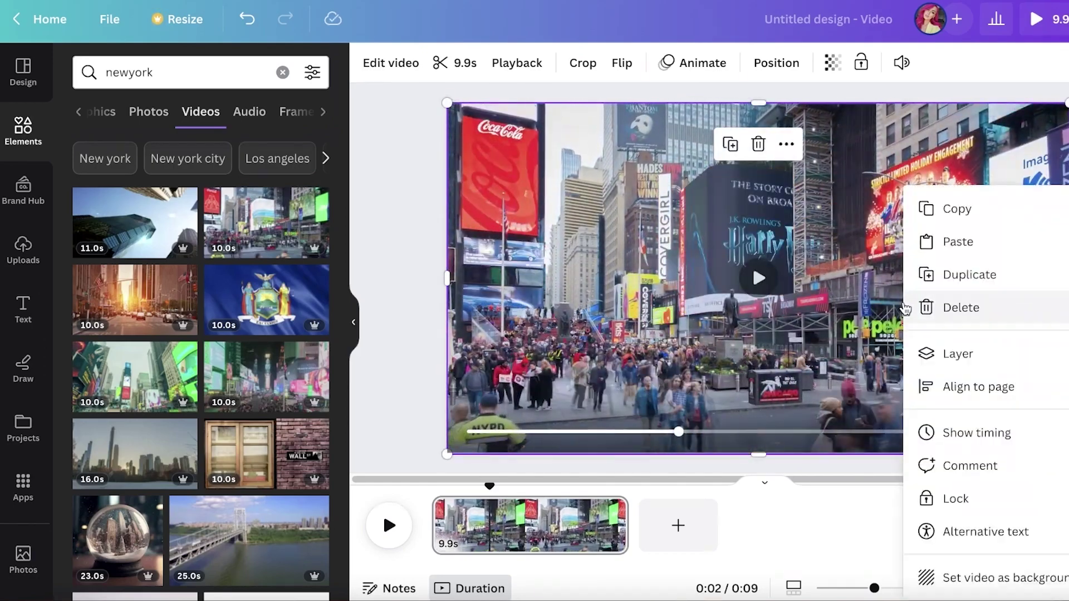
pyautogui.moveTo(959, 350)
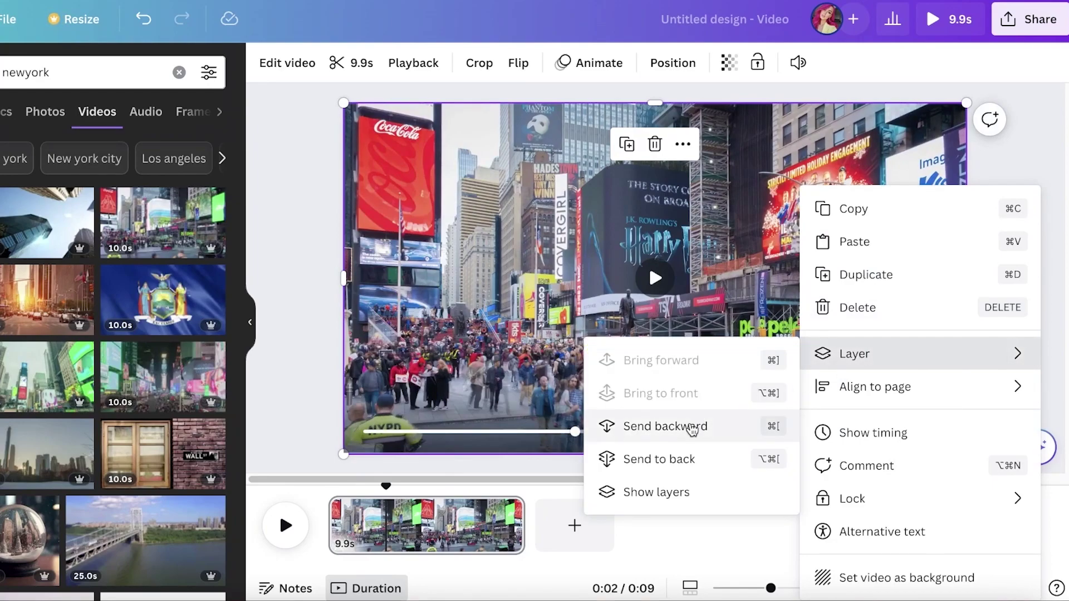
pyautogui.click(685, 458)
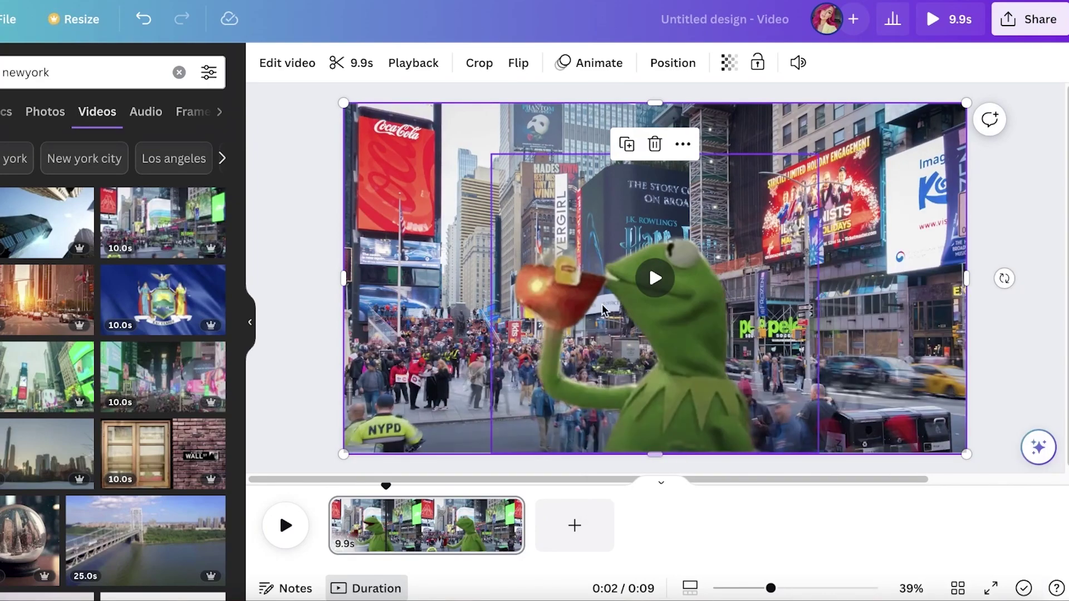
pyautogui.click(396, 457)
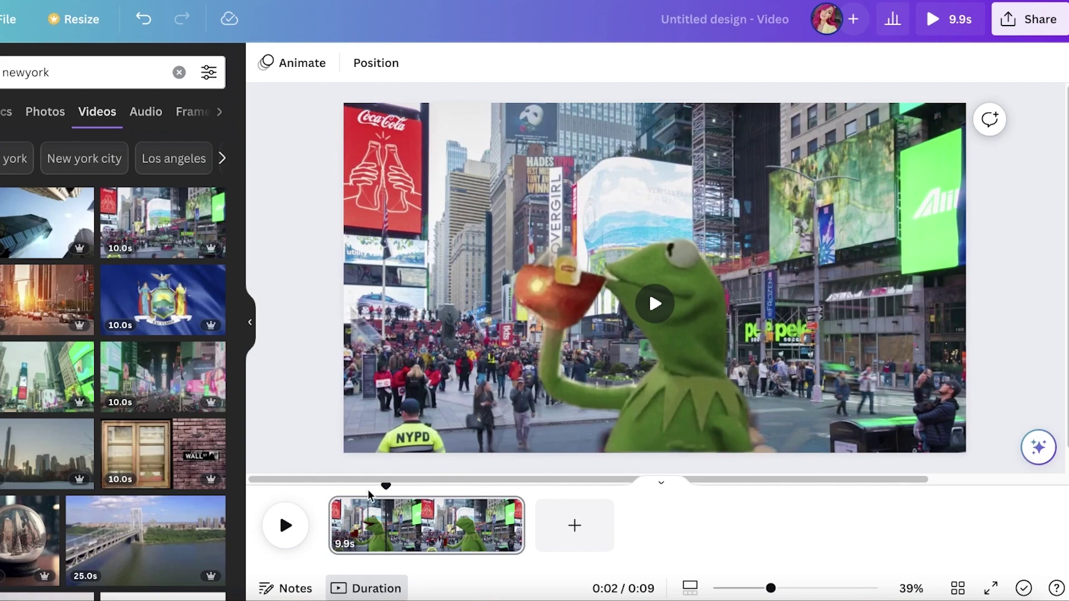
pyautogui.click(960, 35)
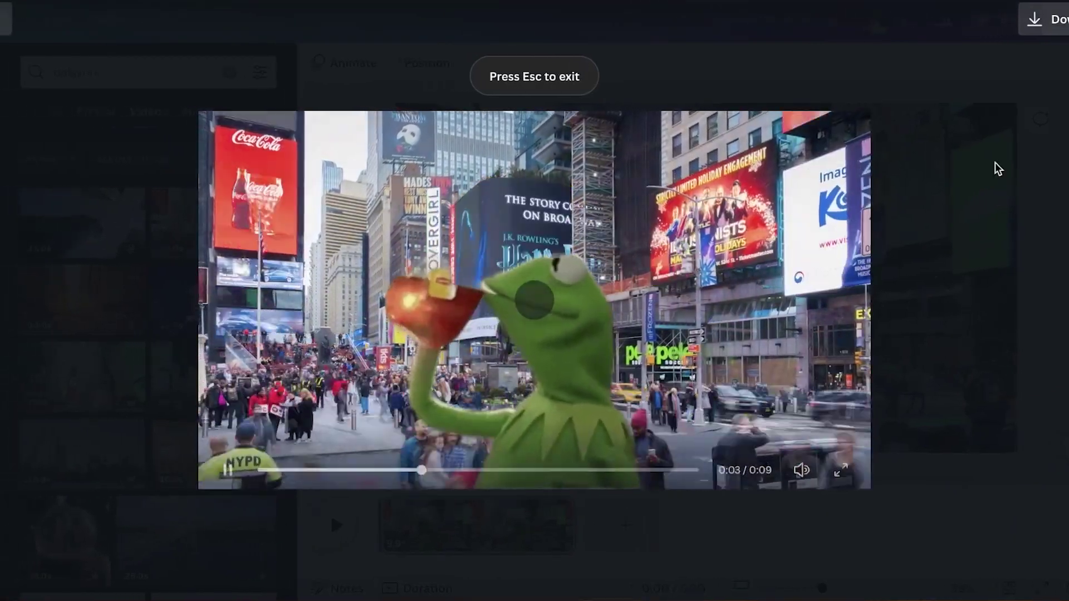
# Step: Exit the preview and delete the Kermit clip and the Times Square background video
pyautogui.press('Escape')
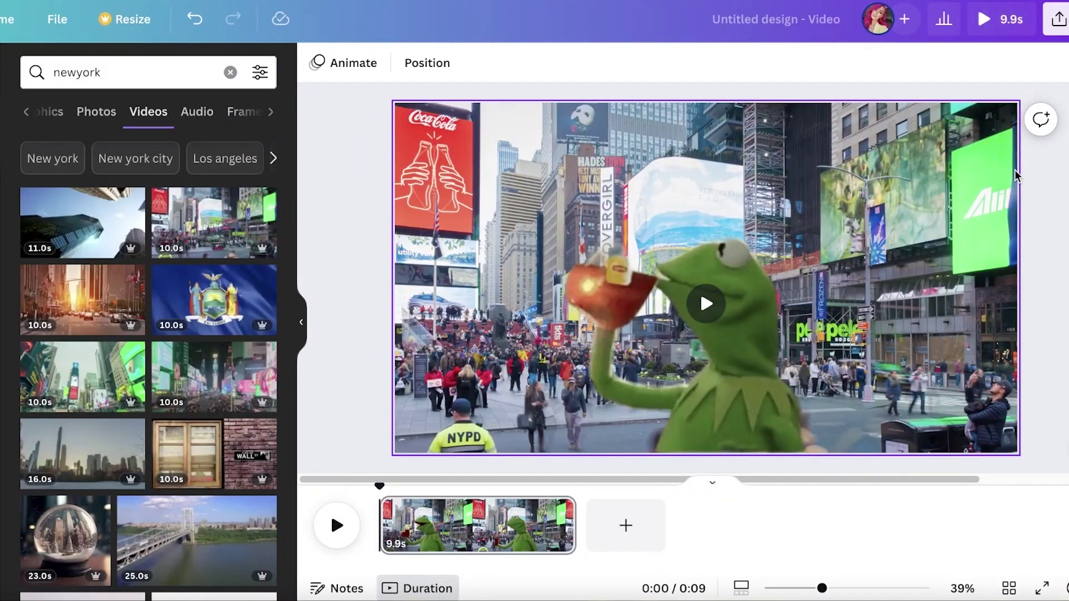
pyautogui.scroll(-3, 148, 362)
pyautogui.scroll(-1, 374, 349)
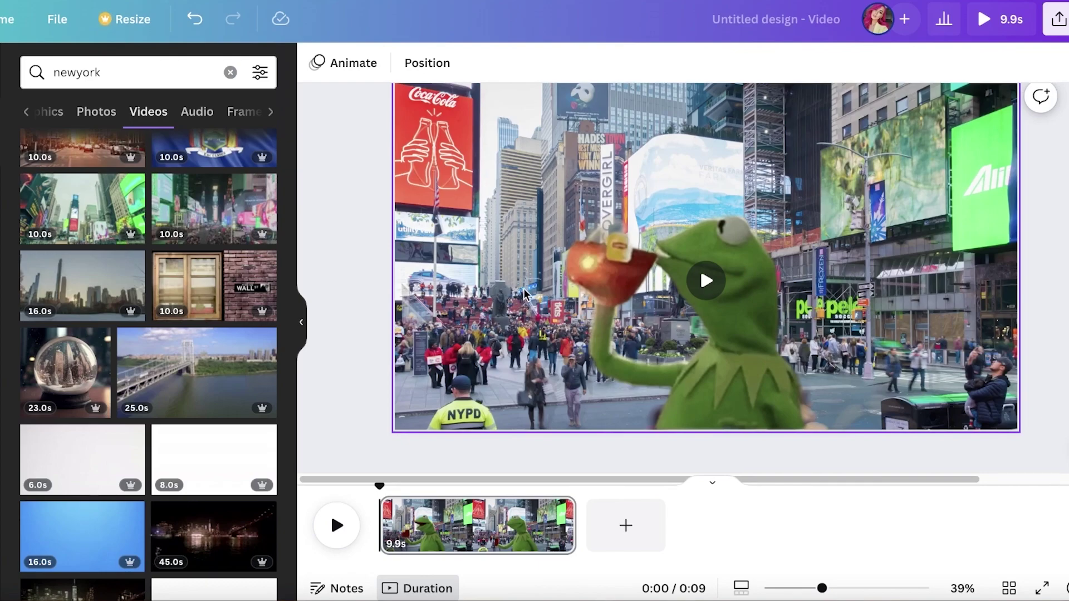
pyautogui.click(775, 292)
pyautogui.click(684, 302)
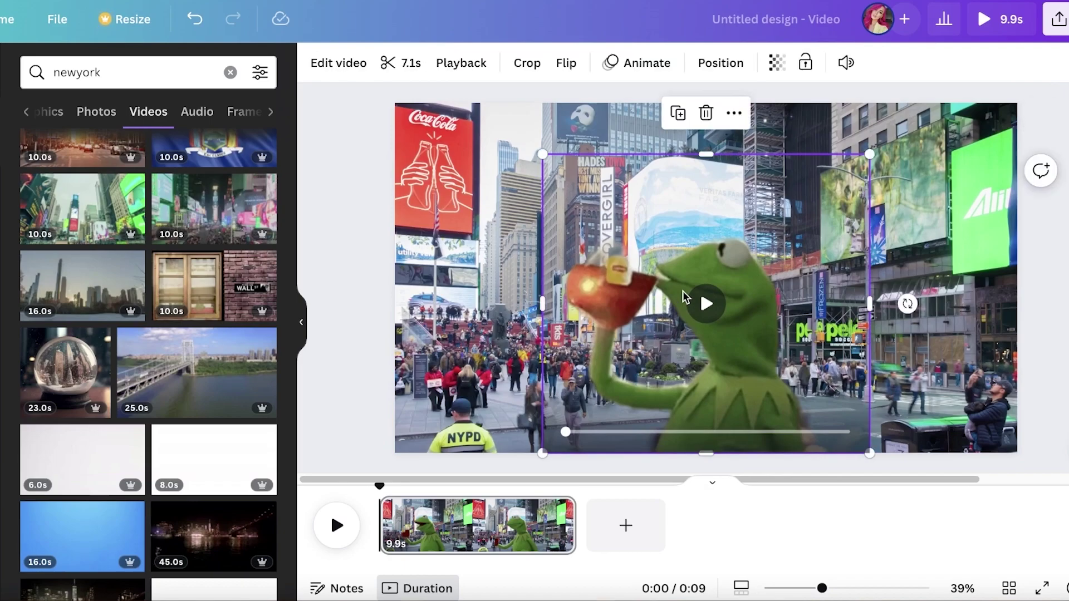
pyautogui.press('Delete')
pyautogui.click(684, 299)
pyautogui.press('Delete')
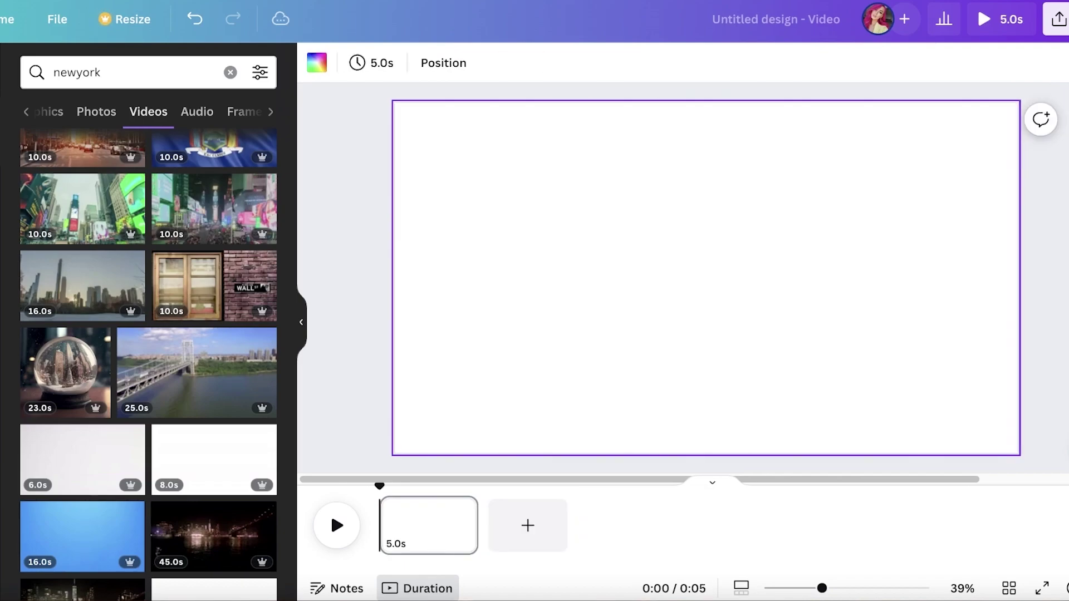
# Step: Add the 23.0s snow-globe video, enlarge it to 992×992, and centre it on the page
pyautogui.scroll(3, 149, 362)
pyautogui.click(65, 540)
pyautogui.moveTo(751, 312); pyautogui.dragTo(763, 338)
pyautogui.moveTo(848, 204)
pyautogui.mouseDown()
pyautogui.moveTo(864, 162)
pyautogui.moveTo(846, 185)
pyautogui.mouseUp()
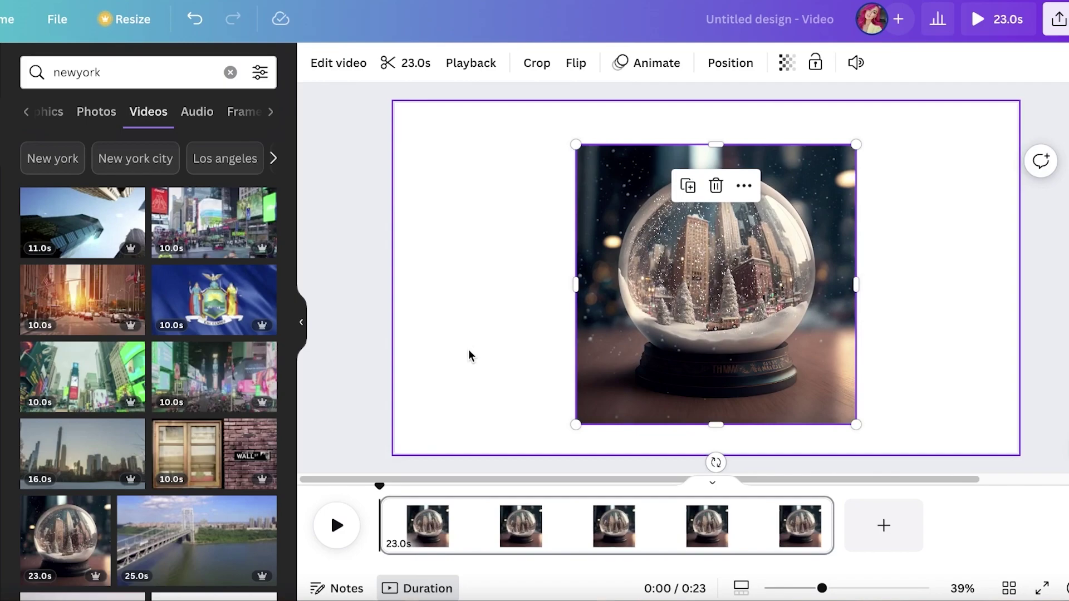
pyautogui.moveTo(575, 145); pyautogui.dragTo(523, 115)
pyautogui.click(522, 115)
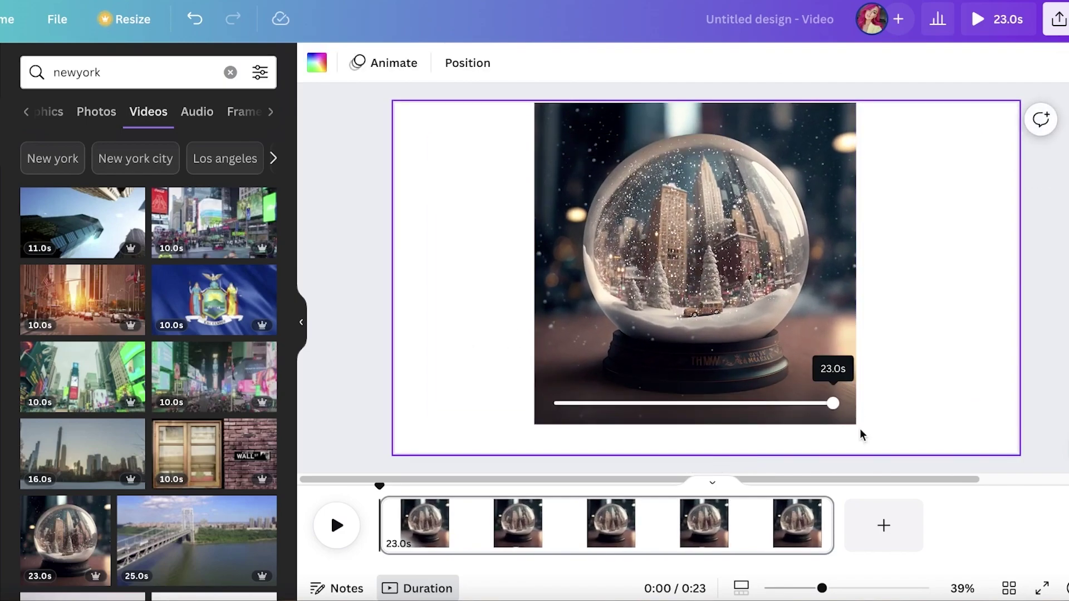
pyautogui.moveTo(761, 291); pyautogui.dragTo(774, 319)
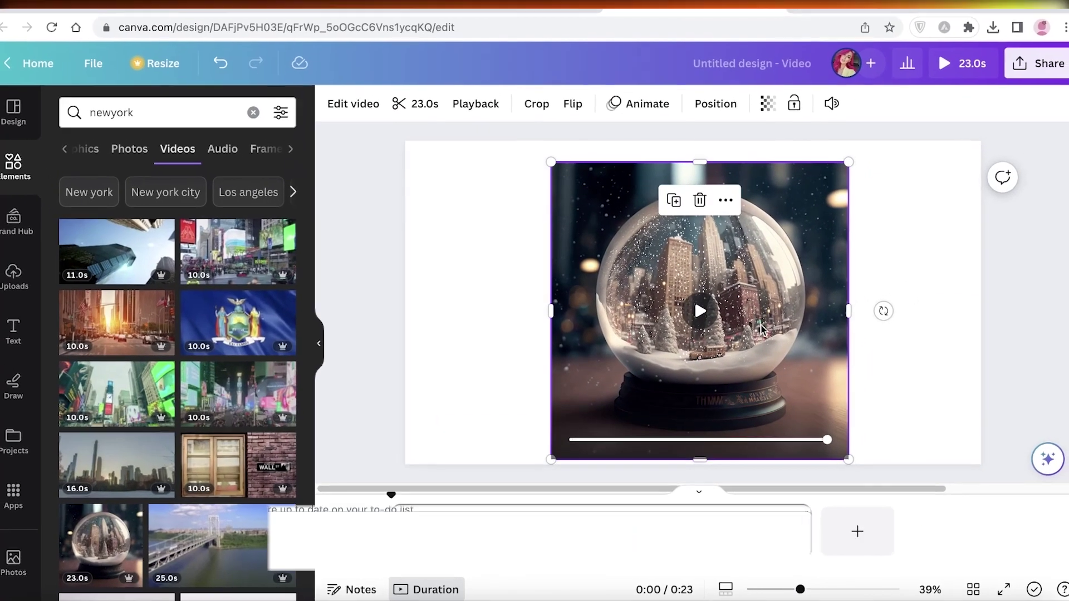